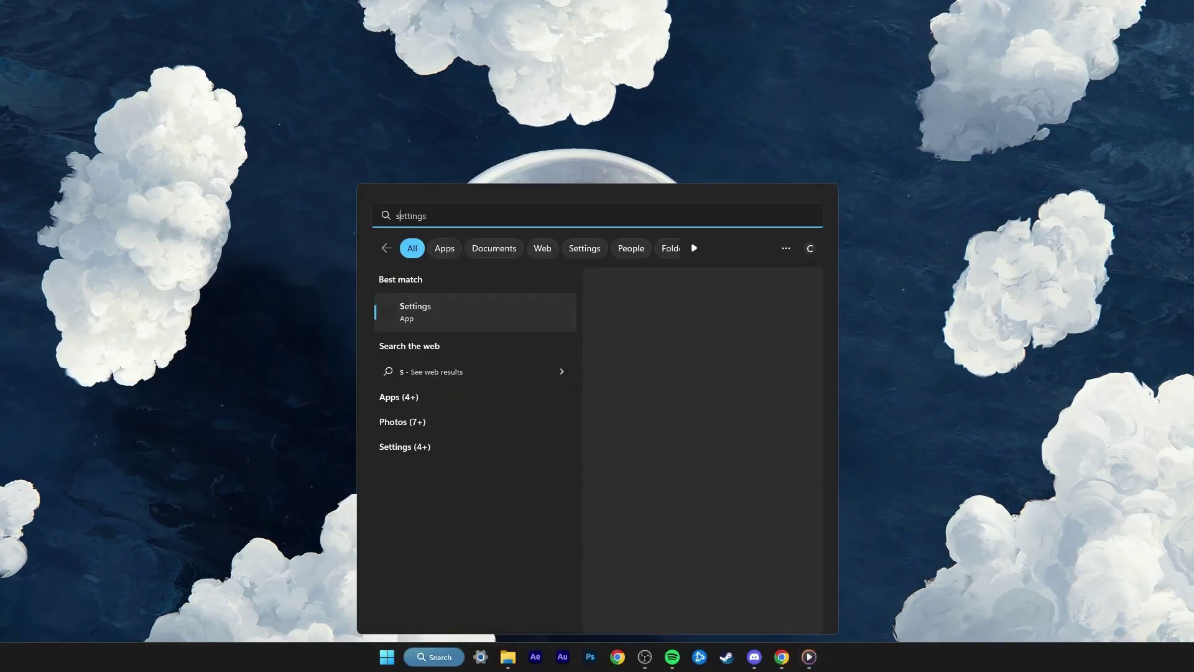
Step: Choose the Samson Q2U microphone as the Sound input device and set its volume to 100
key(Return)
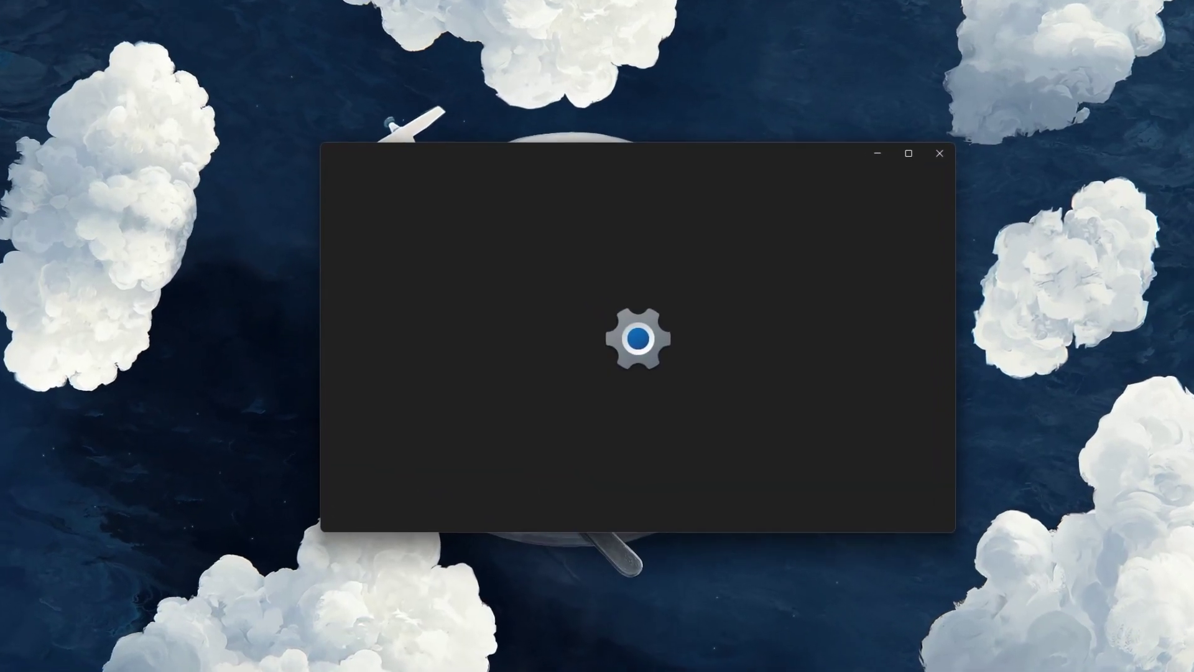
click(371, 280)
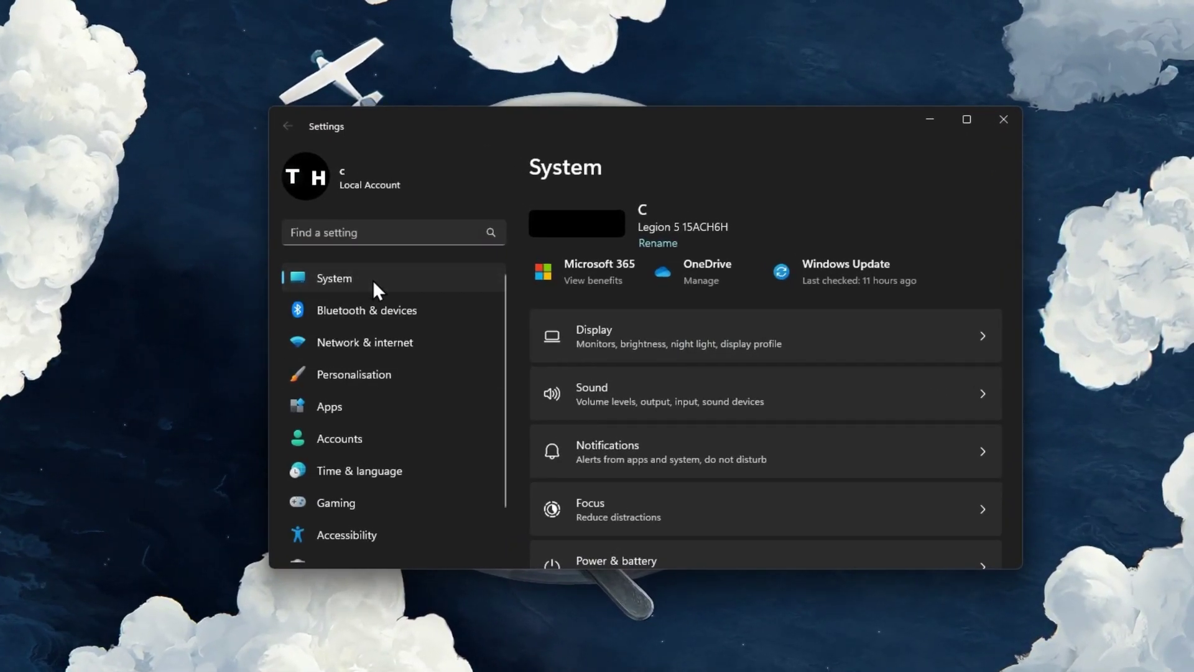
click(781, 385)
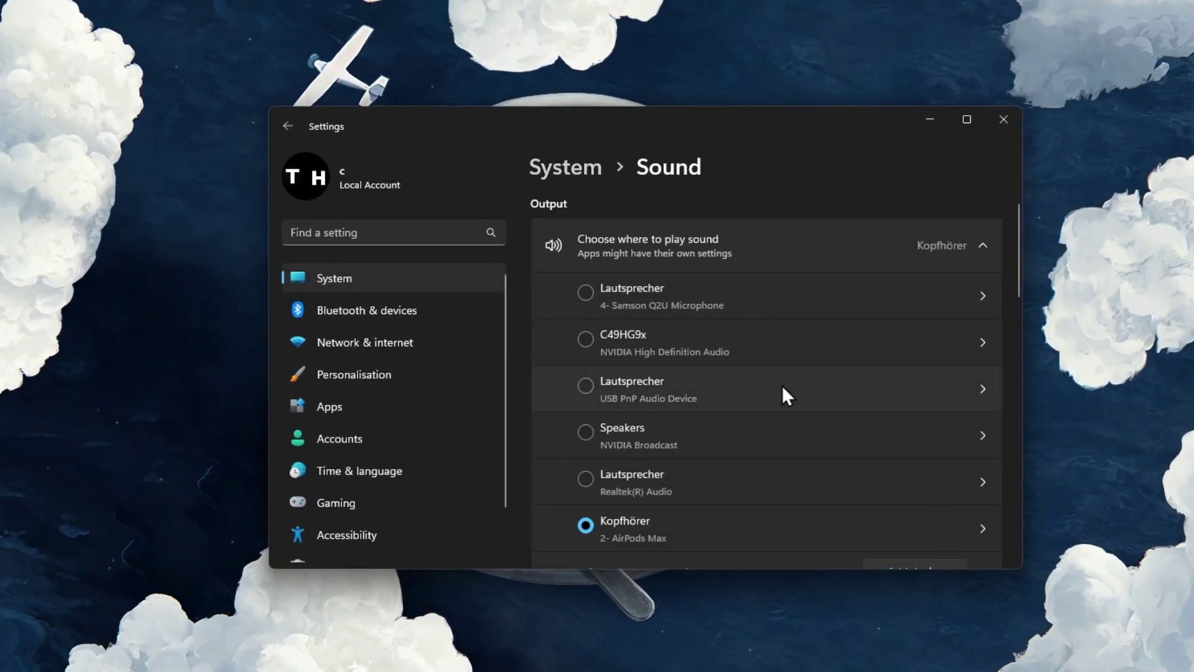
drag(1017, 216, 1006, 359)
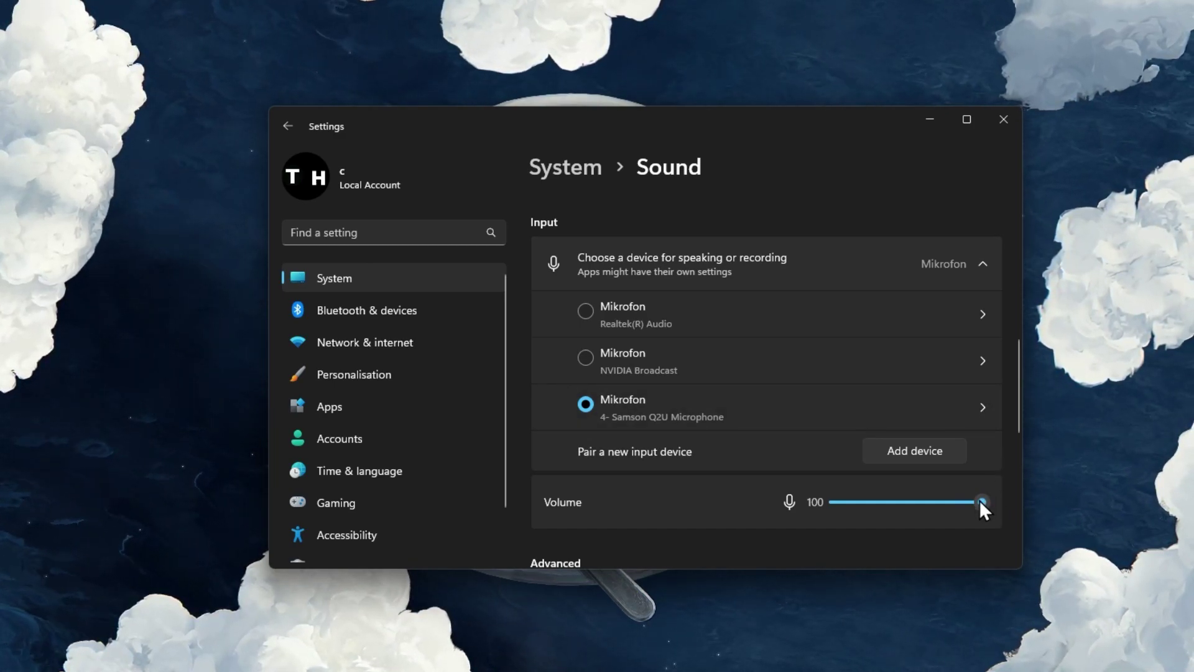
mouse_move(980, 500)
mouse_down()
mouse_move(945, 496)
mouse_move(998, 498)
mouse_up()
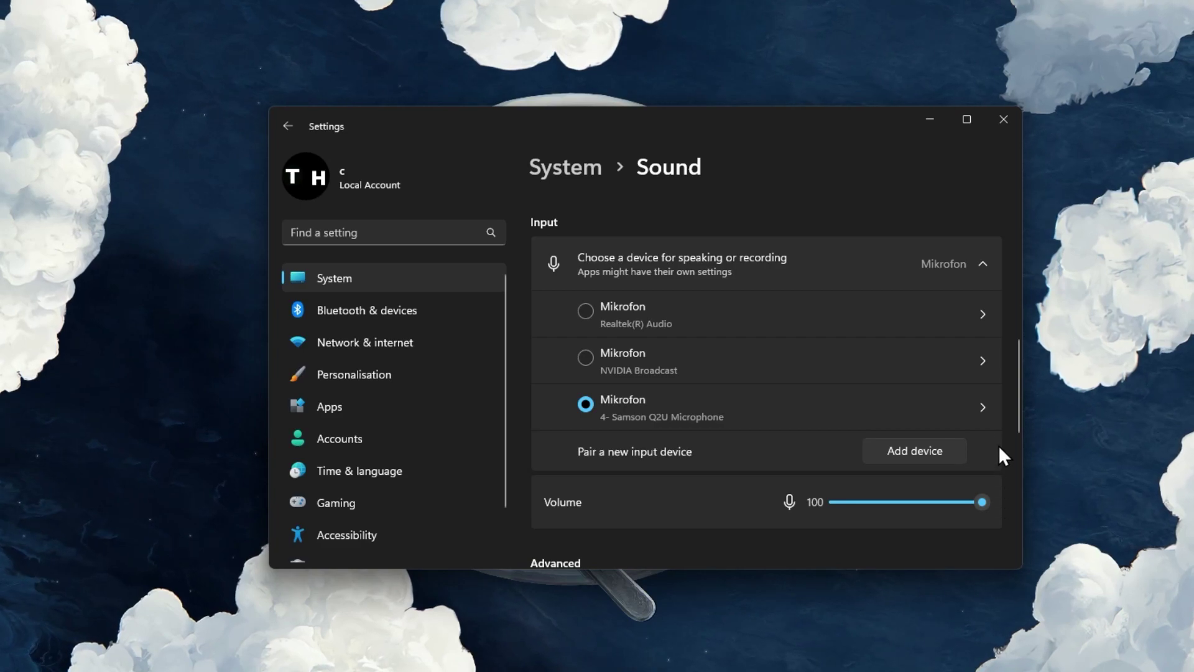
click(983, 408)
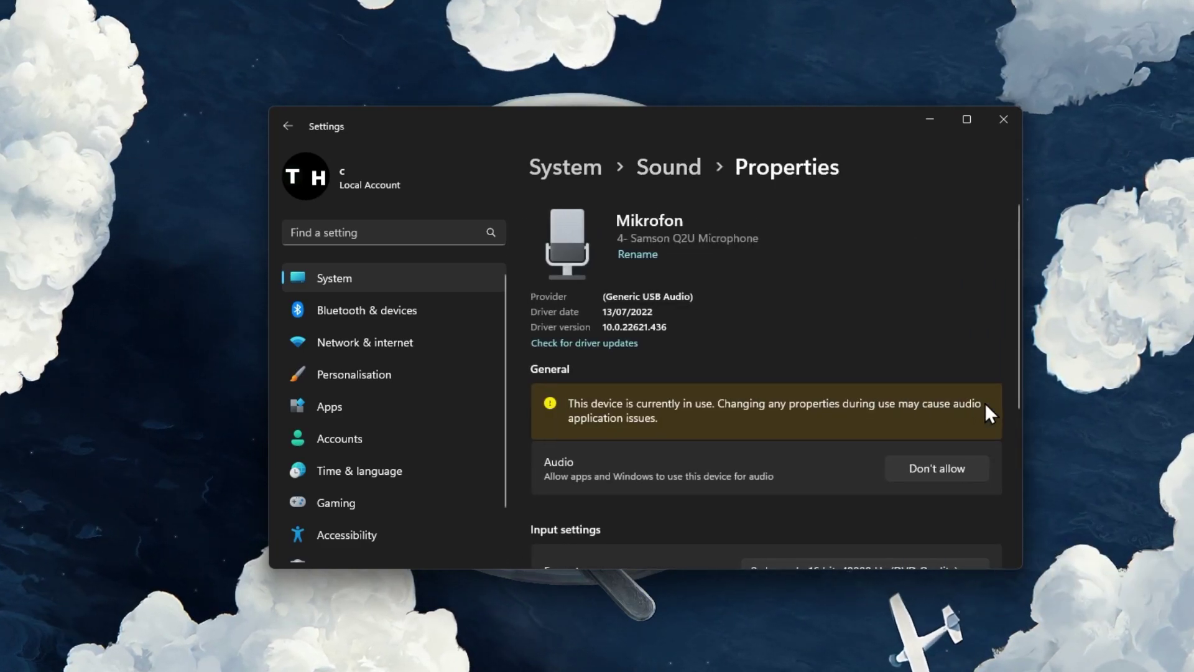
drag(1017, 351, 1013, 447)
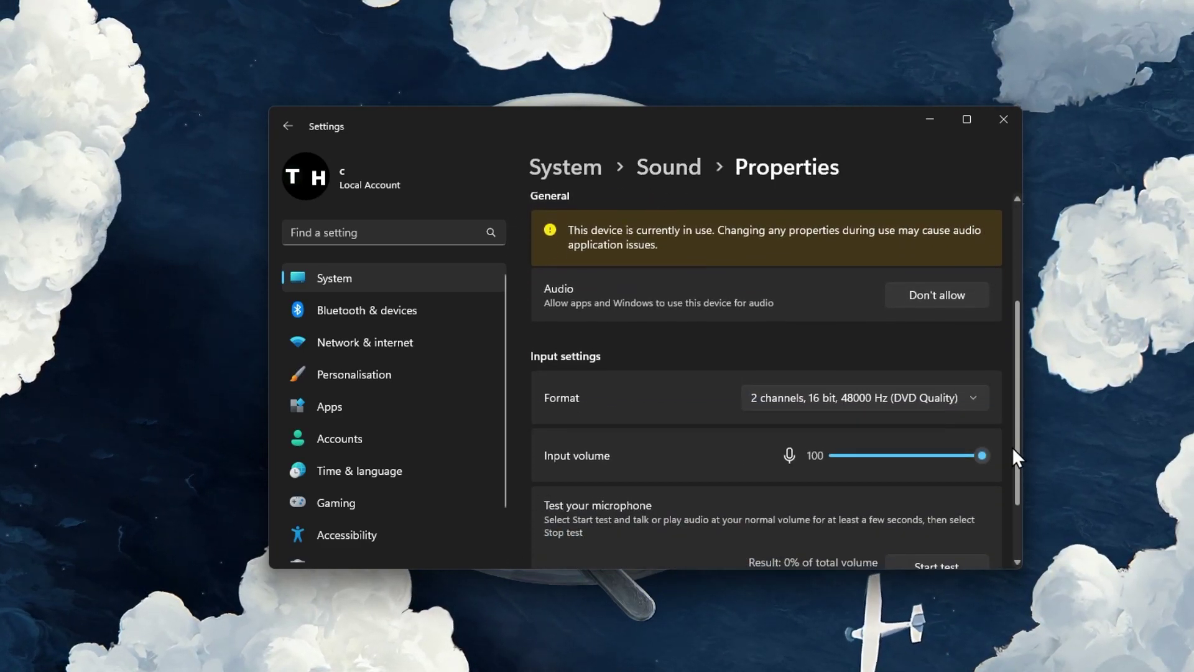
click(992, 398)
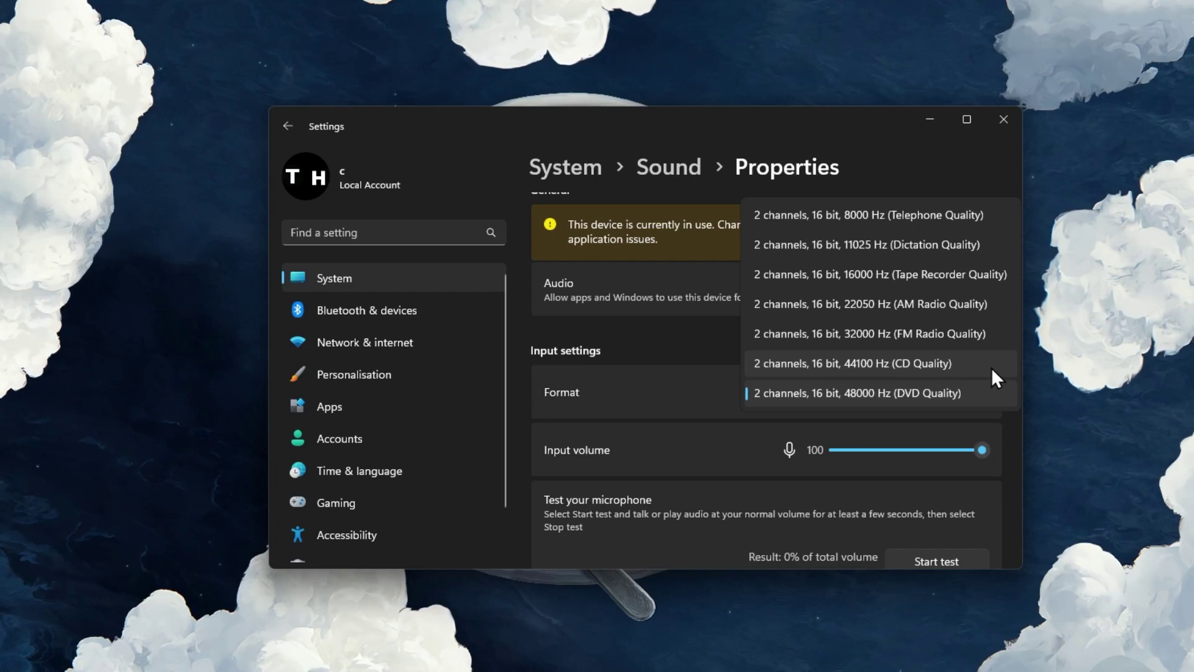
click(694, 351)
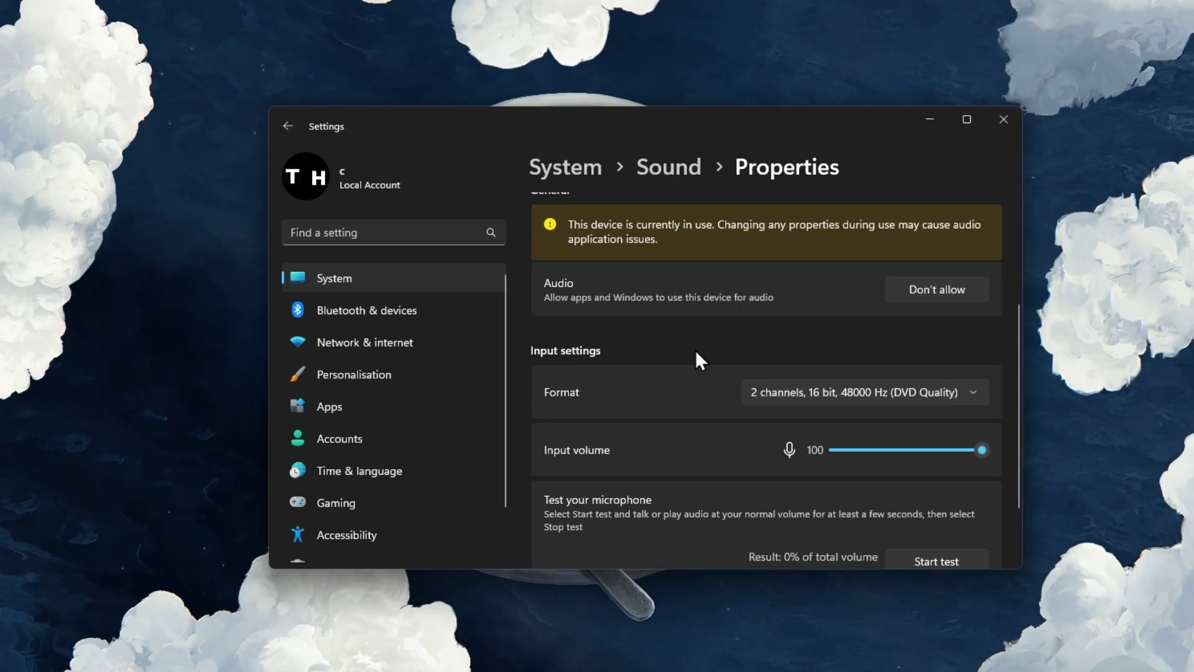
drag(1017, 322, 1013, 383)
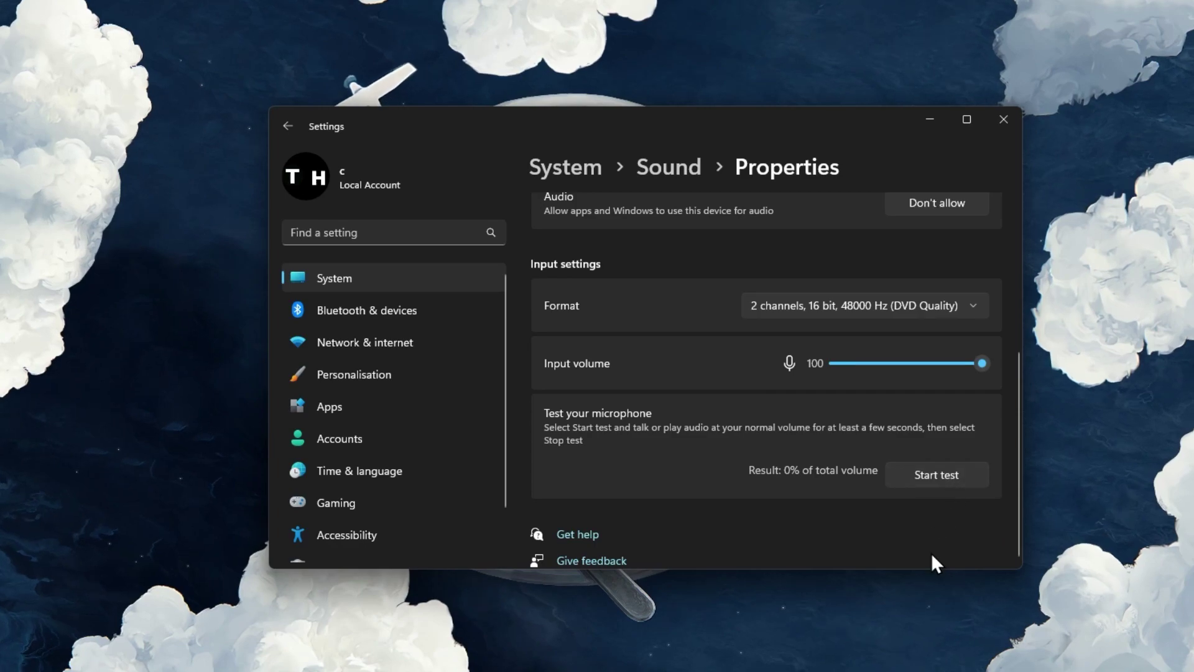
Step: Return to Sound settings, start the Input devices troubleshooter, and cancel it without running it
key(alt+Left)
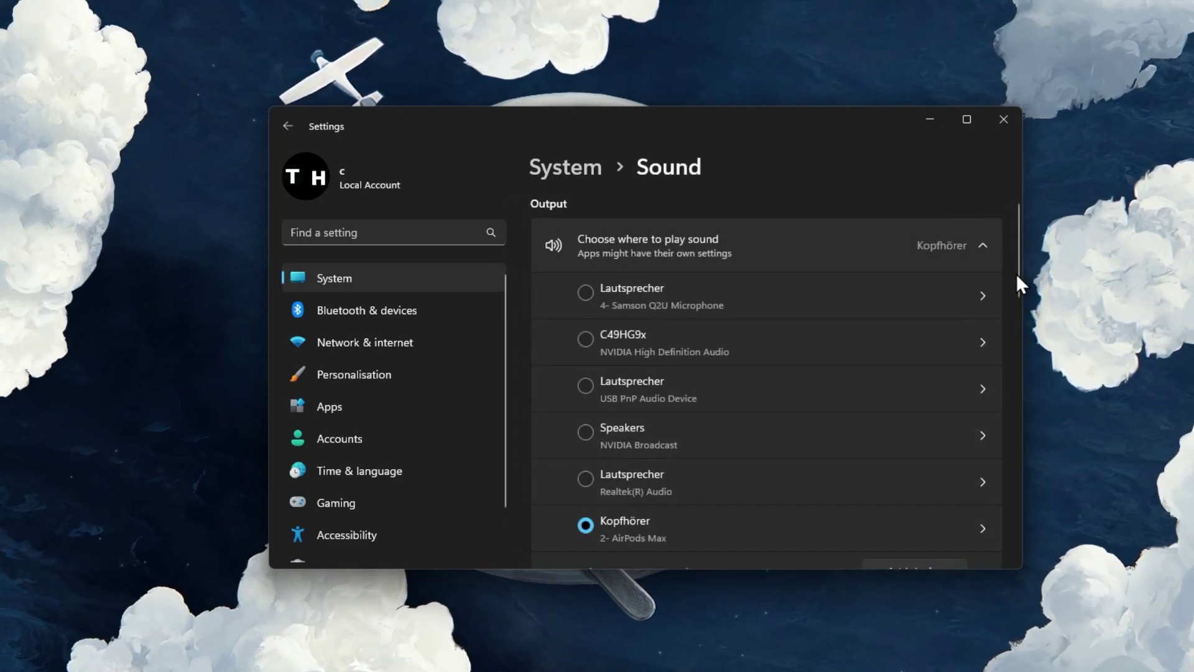
drag(1015, 262, 999, 386)
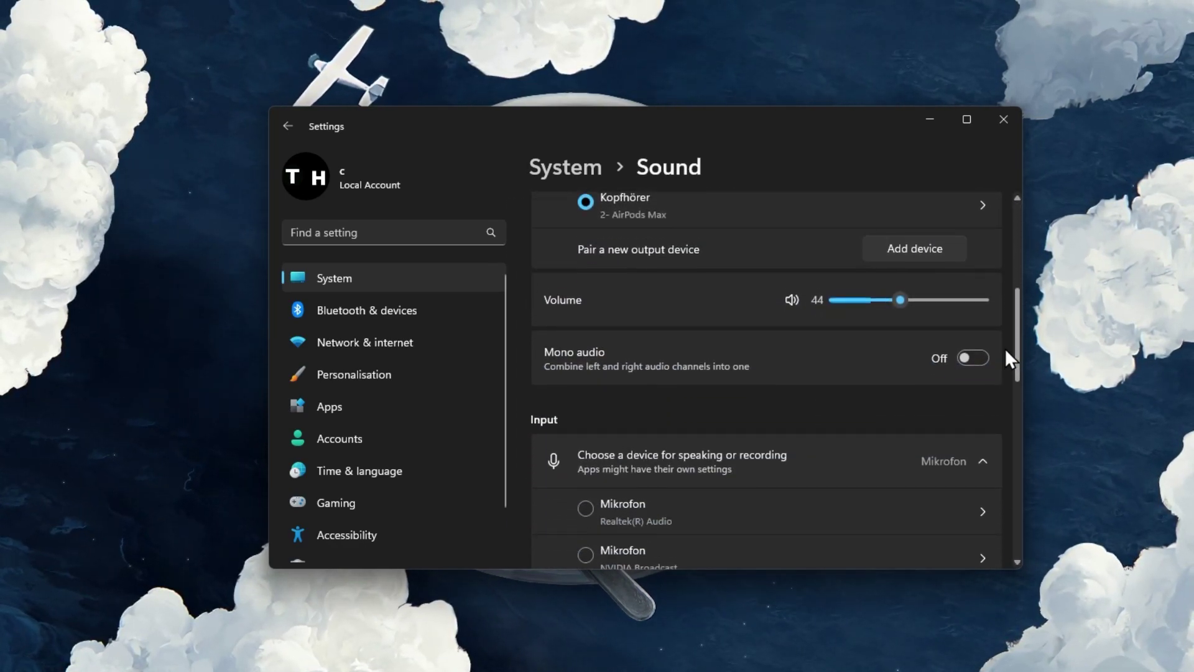
scroll(999, 398, down, 2)
scroll(993, 430, down, 2)
scroll(989, 464, down, 1)
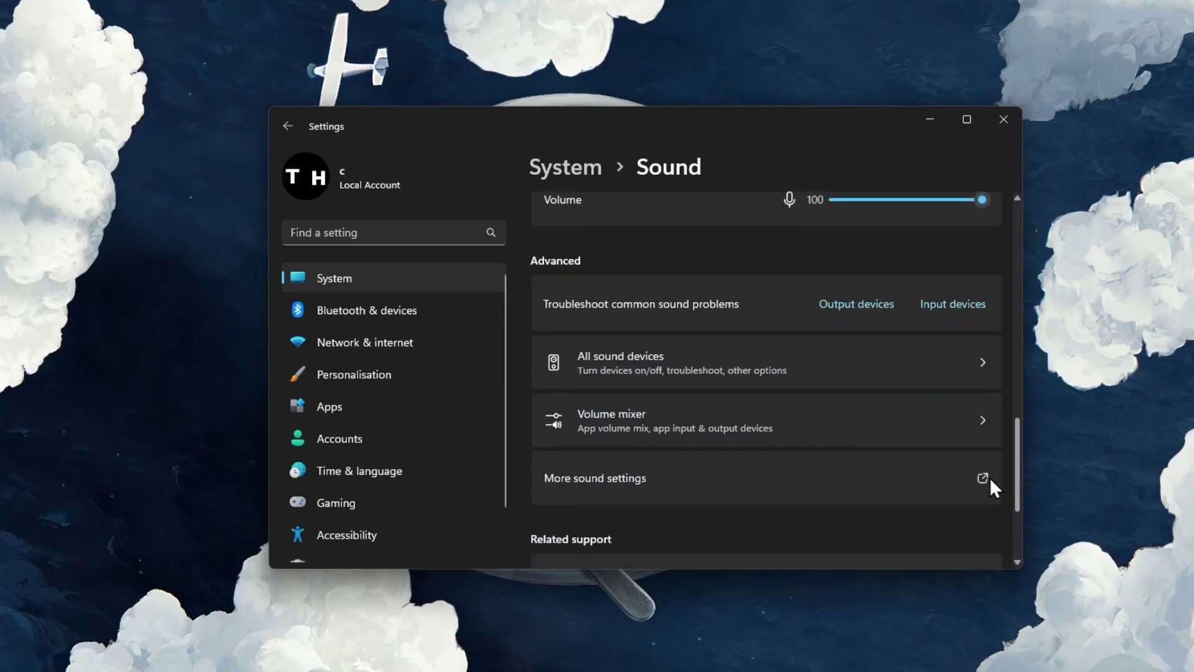
click(940, 310)
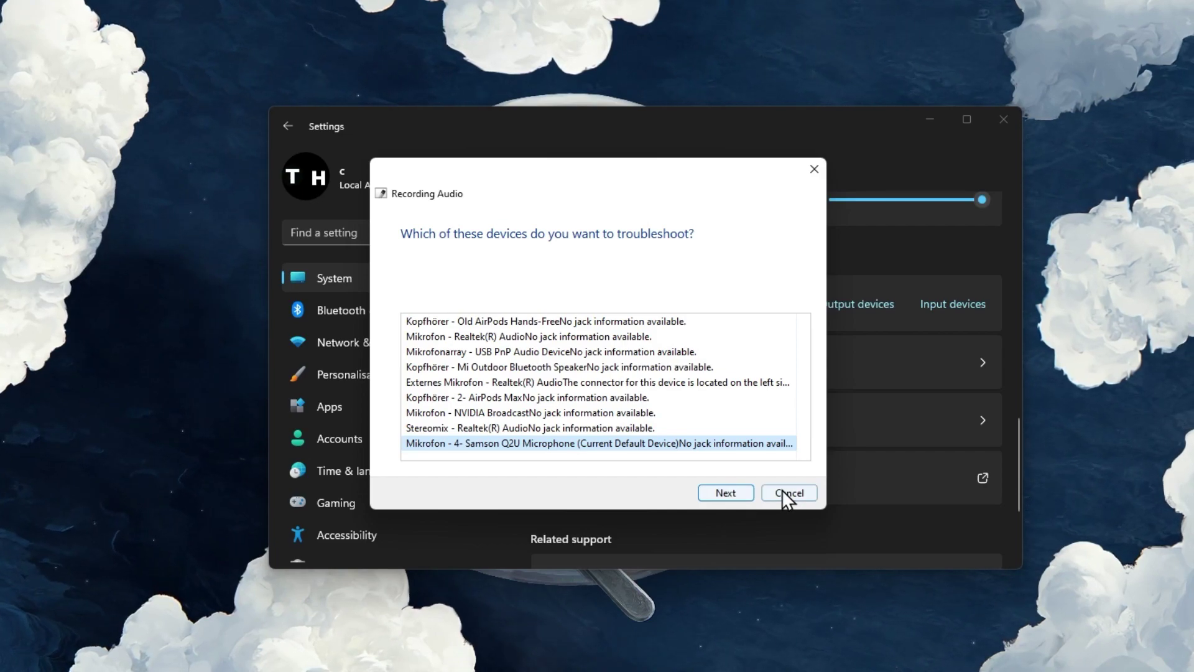
click(784, 491)
drag(1017, 431, 1016, 468)
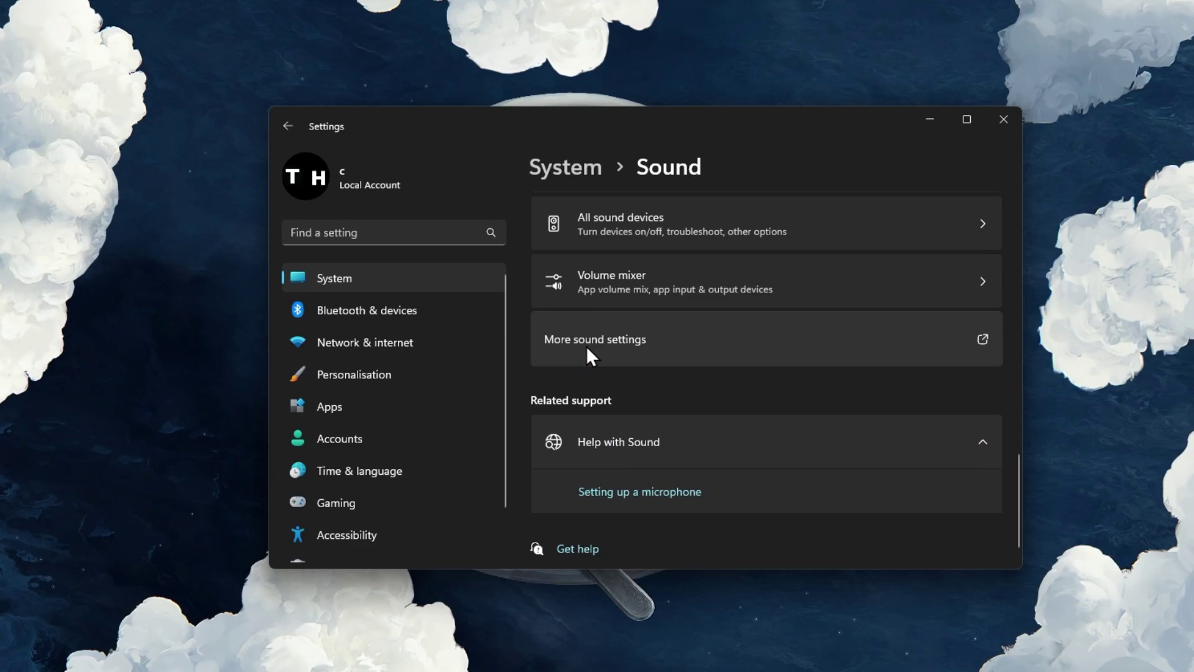
Step: Disable the NVIDIA Broadcast and Realtek microphones in the Sound dialog's Recording devices
click(1004, 120)
drag(129, 205, 618, 184)
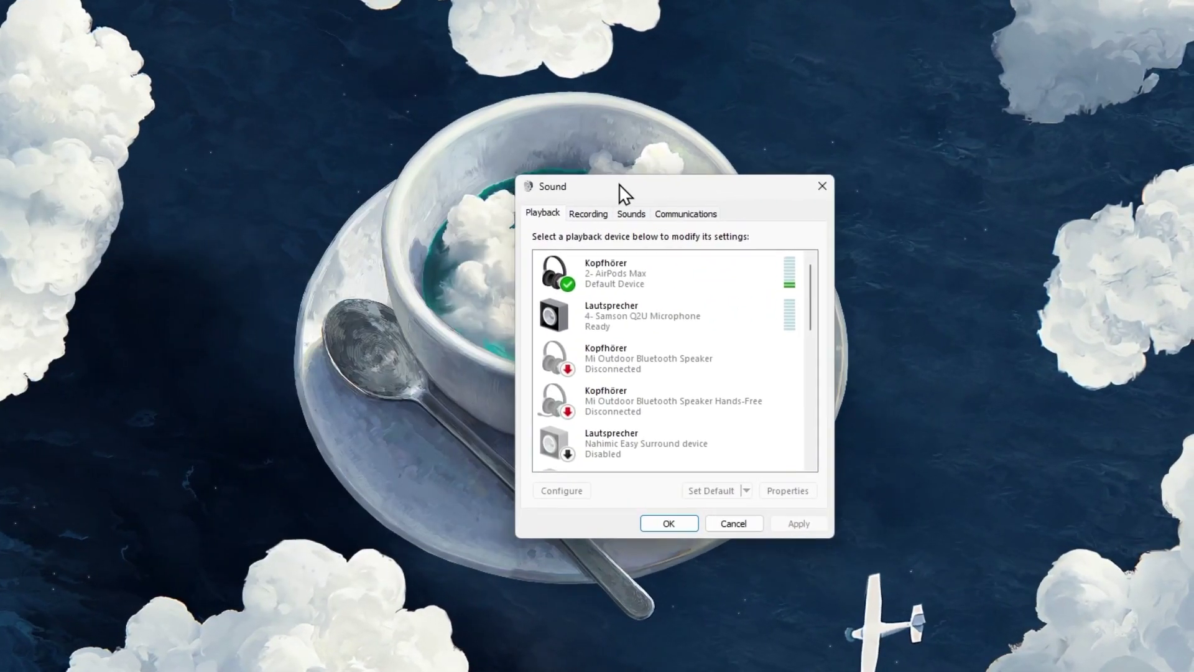
click(591, 214)
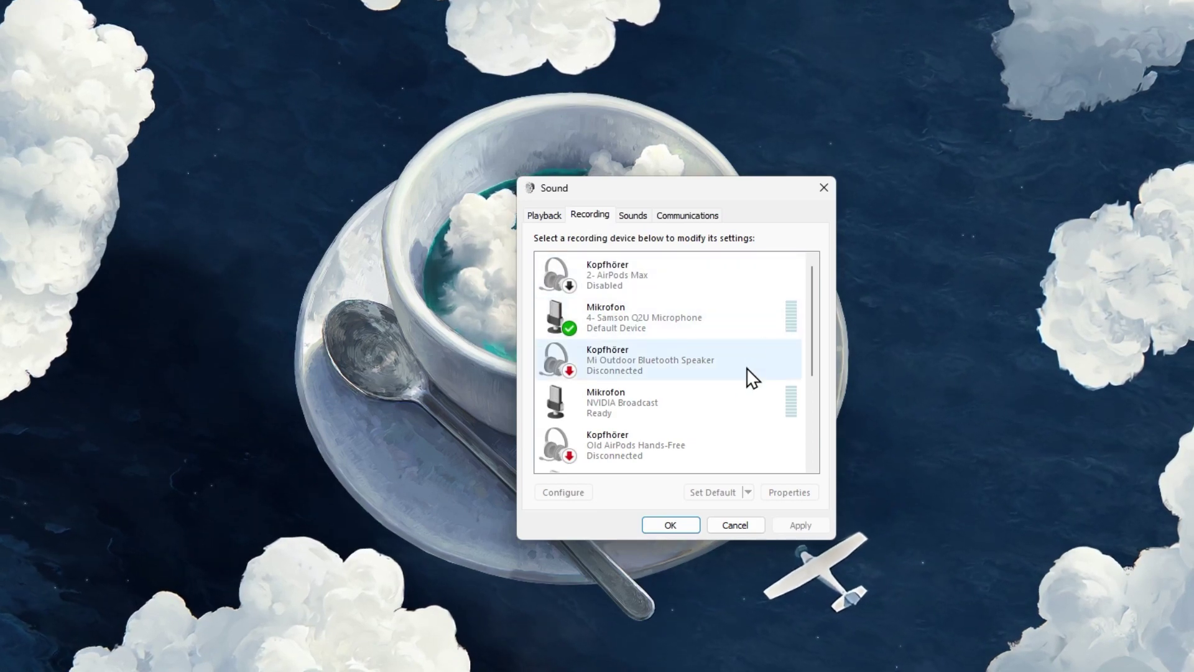
right_click(694, 406)
click(740, 433)
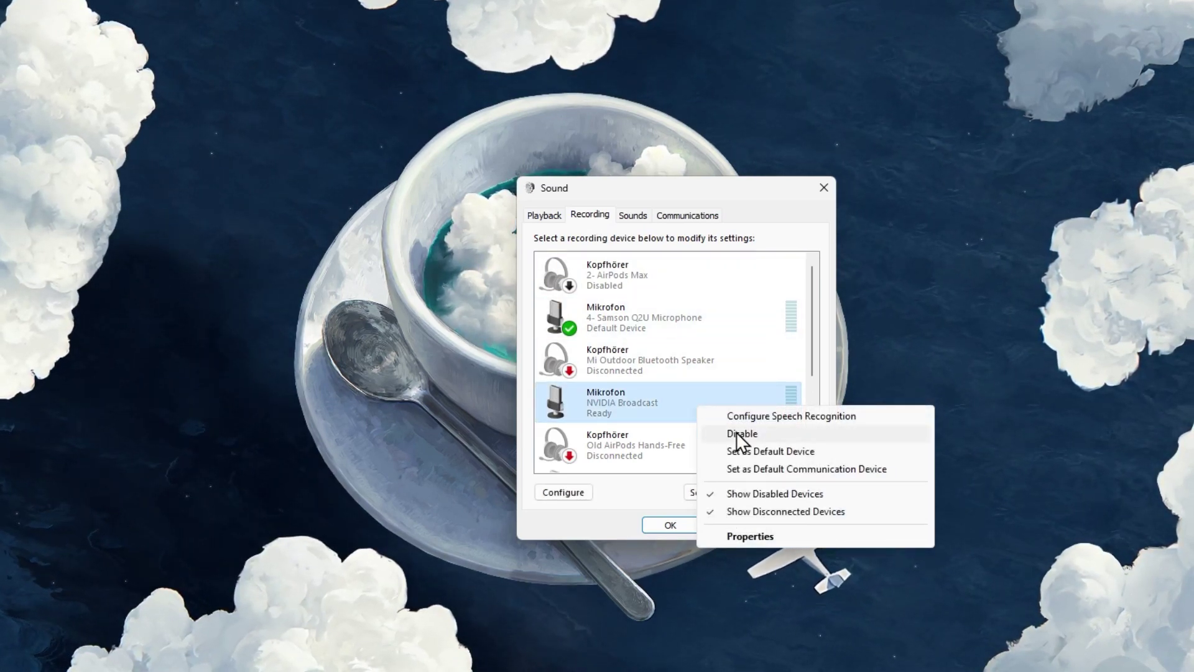
mouse_move(811, 322)
mouse_down()
mouse_move(807, 413)
mouse_move(803, 280)
mouse_up()
click(723, 368)
right_click(723, 367)
click(751, 401)
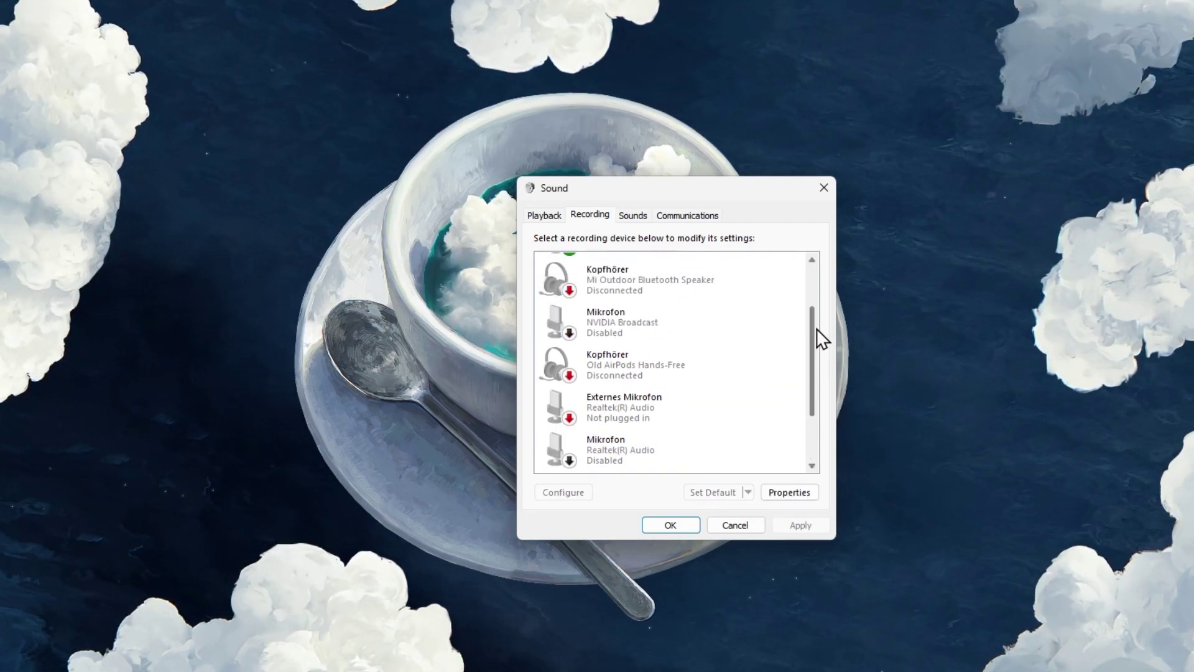
Step: Show the Samson microphone's Properties on the Advanced format and exclusive-mode tab
click(729, 305)
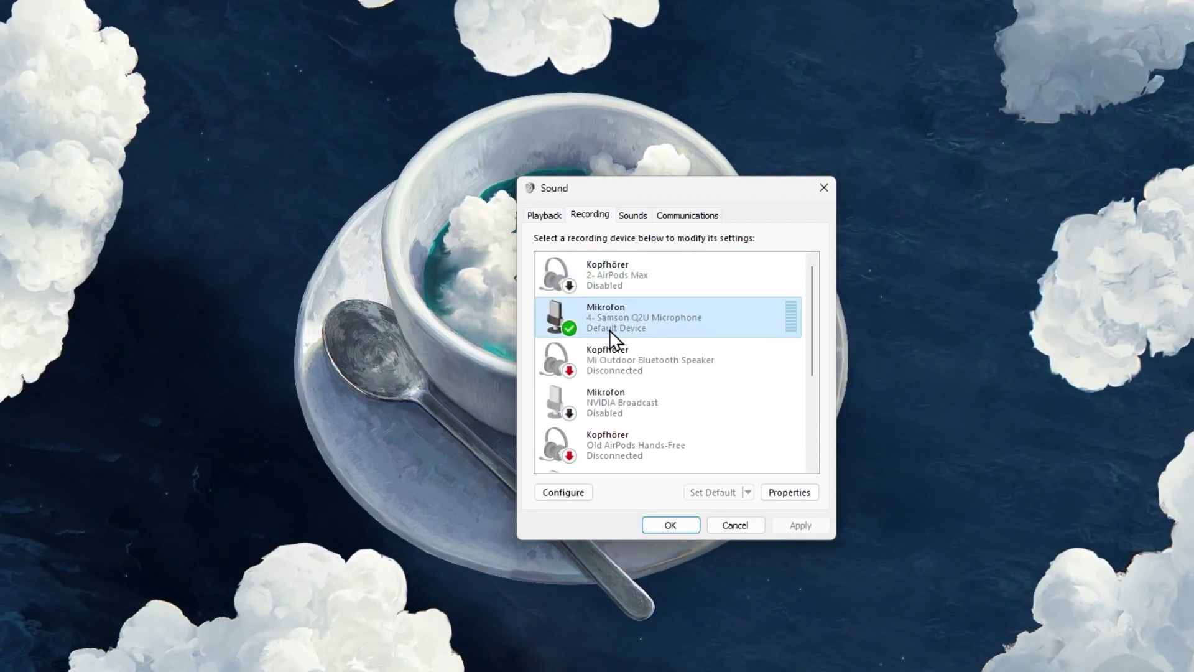
right_click(733, 309)
click(770, 405)
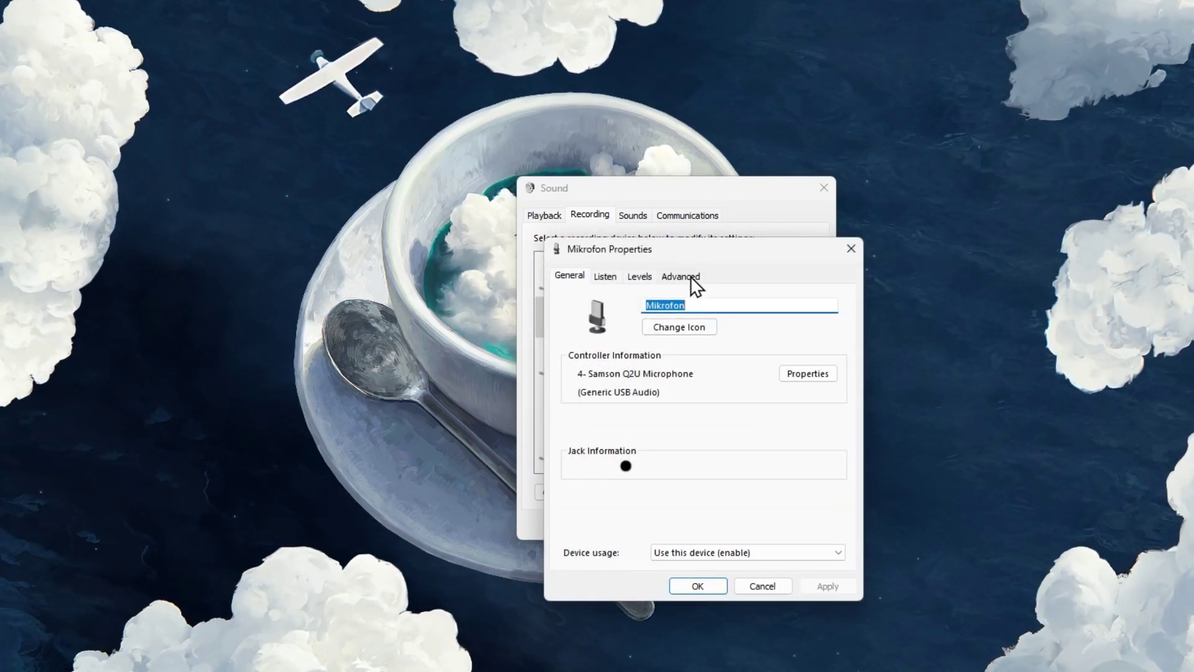
click(645, 232)
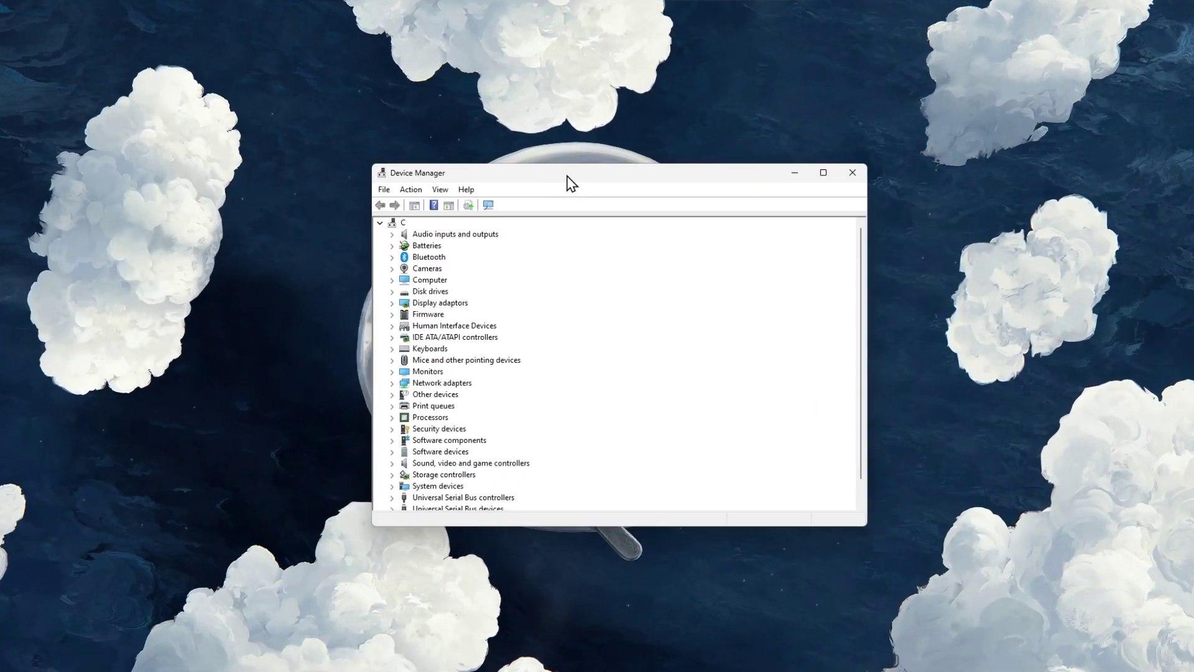
Step: Start a driver update for the Samson Q2U Lautsprecher device under Audio inputs and outputs
click(324, 201)
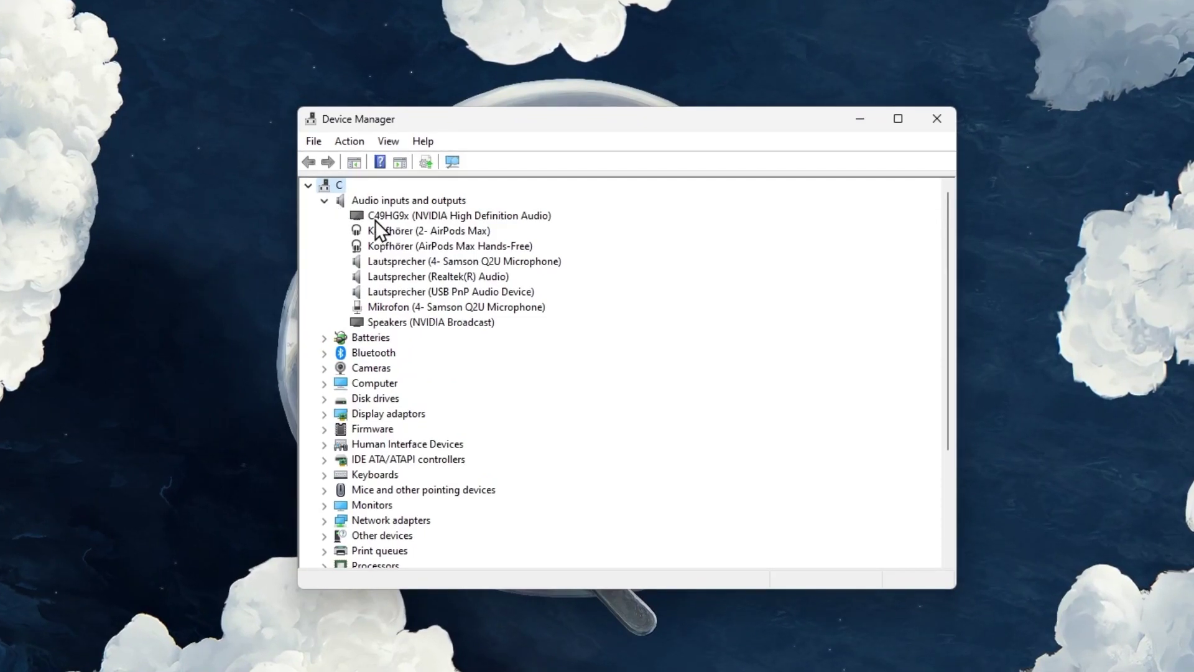
click(467, 260)
right_click(563, 266)
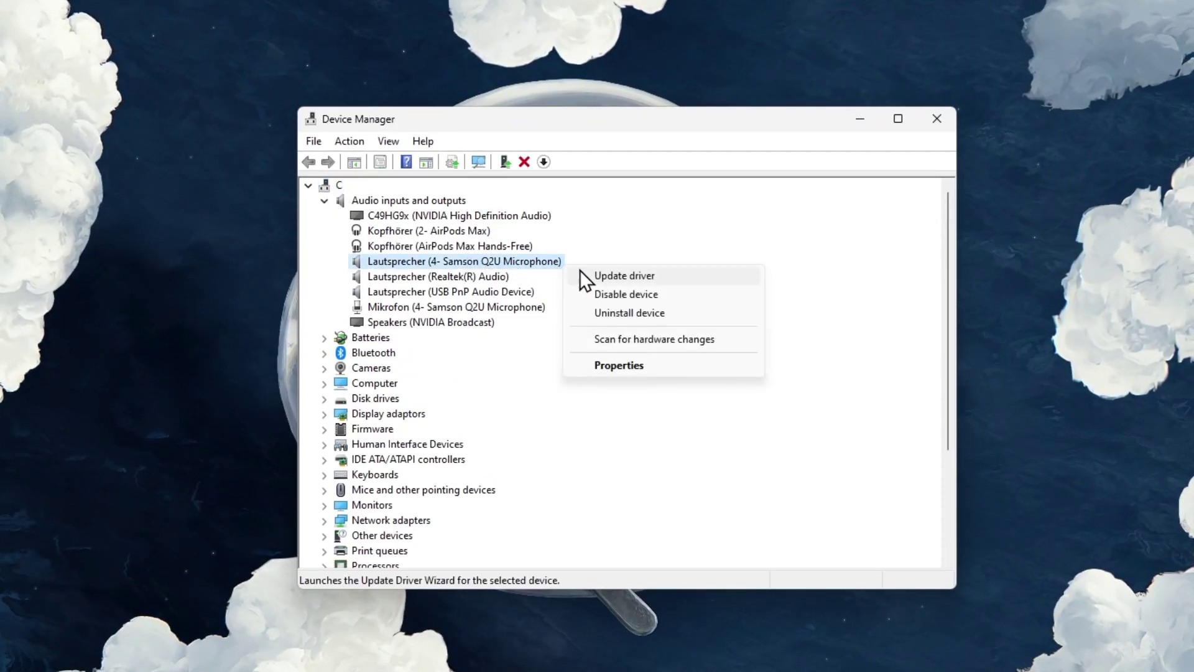
click(696, 282)
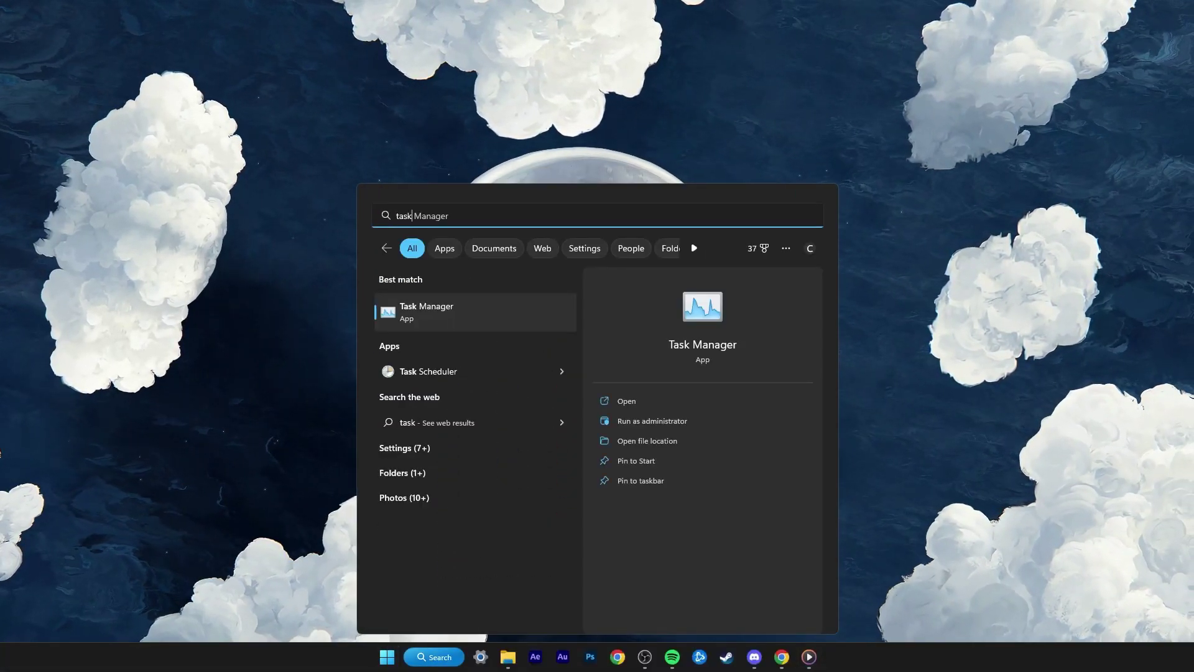
Step: Launch Task Manager, centre it, and check Discord's process options without ending it
key(Return)
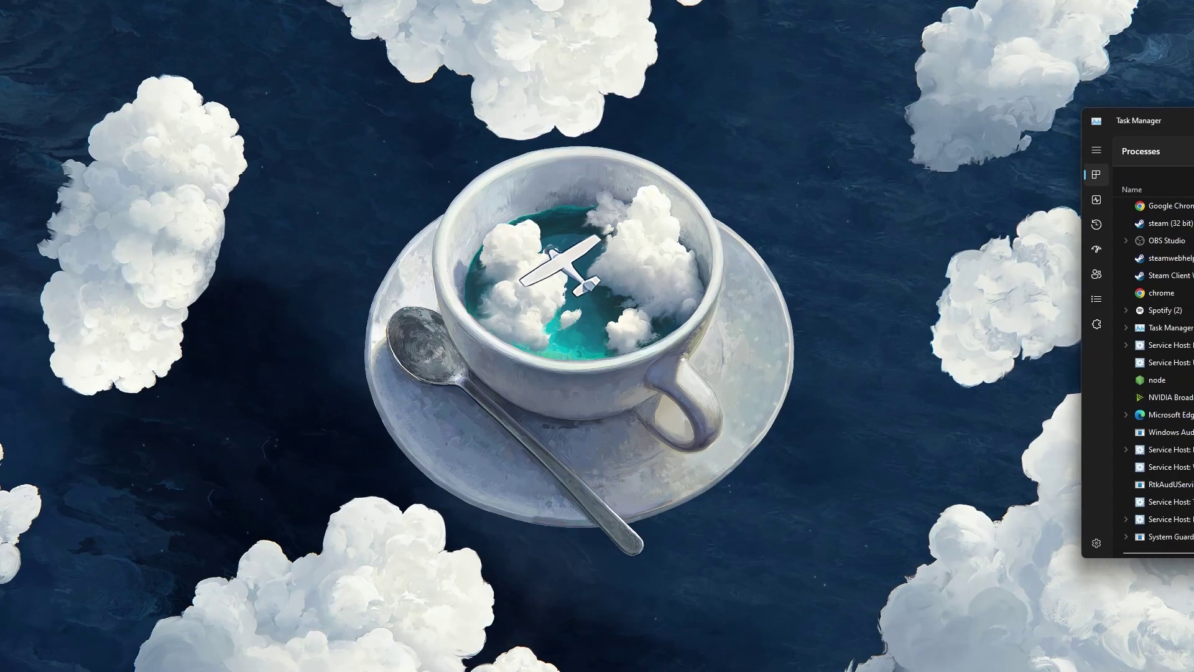
drag(1157, 120, 809, 112)
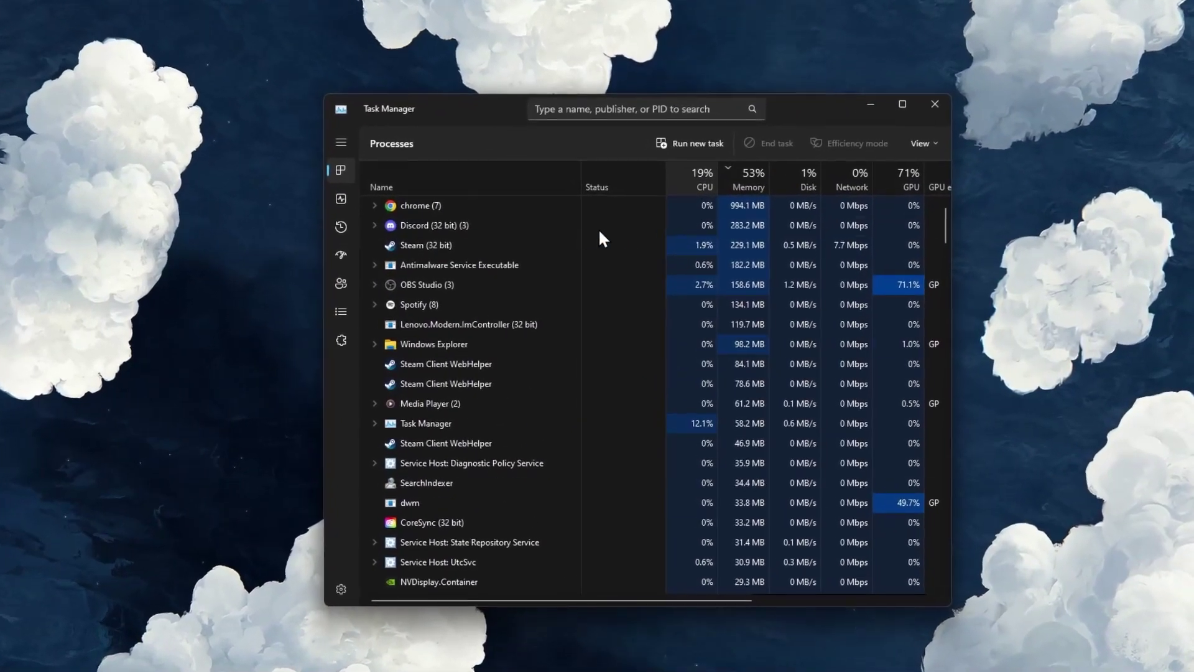
right_click(512, 224)
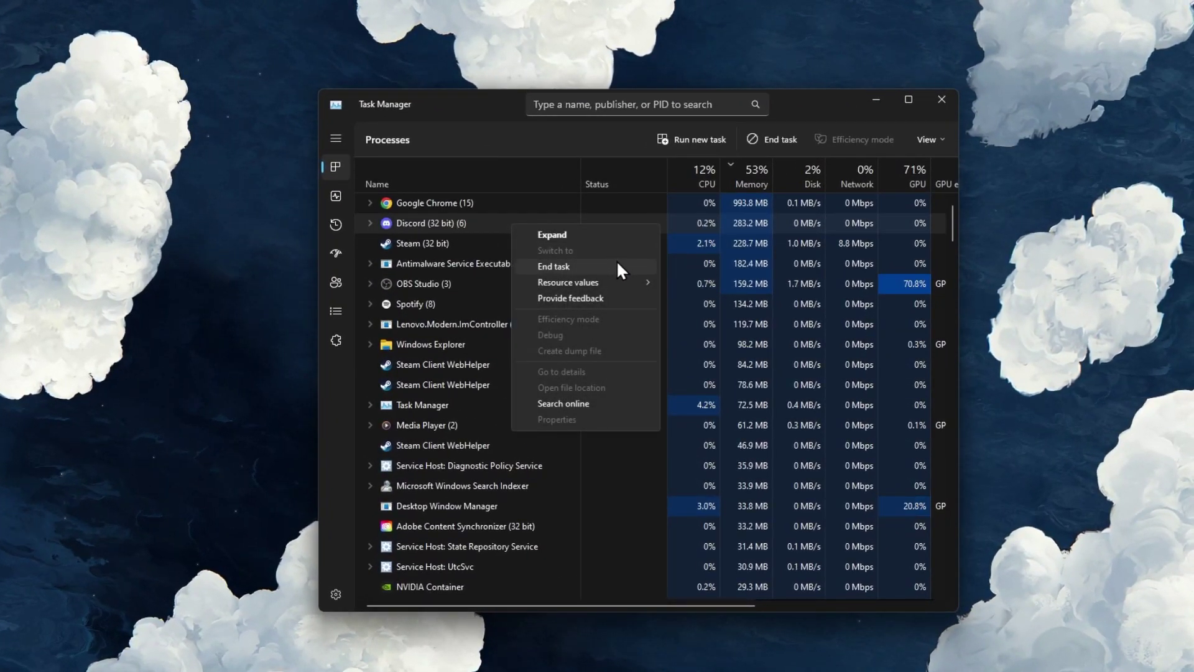
click(465, 218)
Step: Review the Processes list, checking Creative Cloud's options without ending it
scroll(507, 396, down, 3)
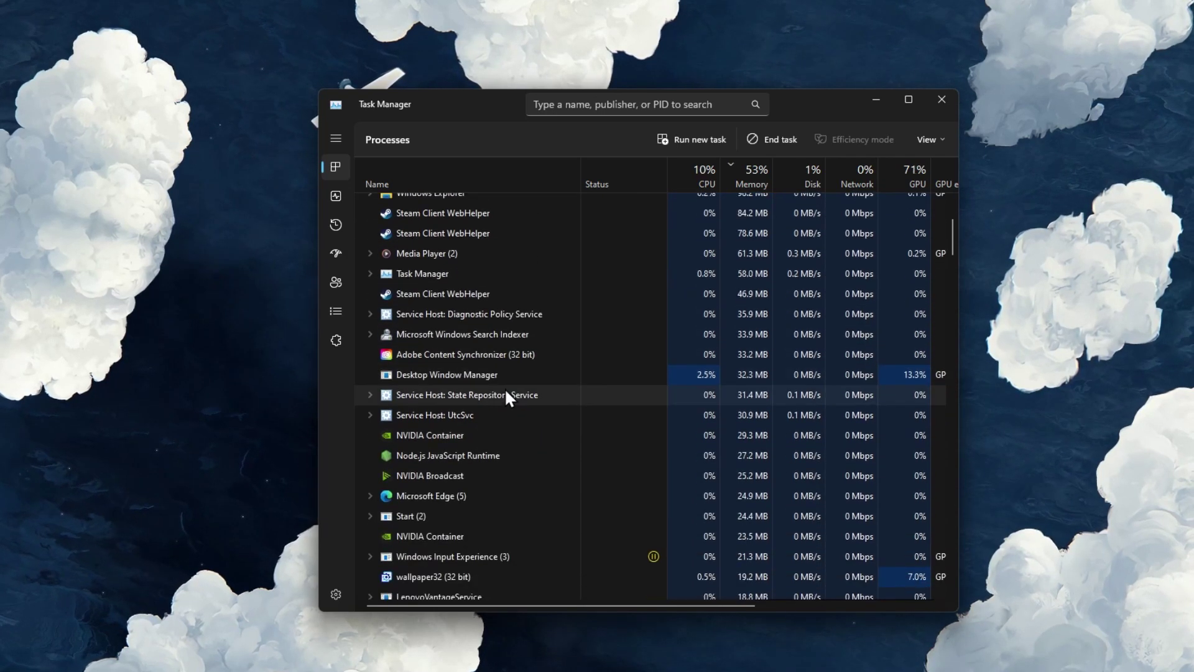
scroll(502, 395, down, 3)
scroll(504, 401, down, 1)
scroll(501, 429, down, 2)
right_click(500, 434)
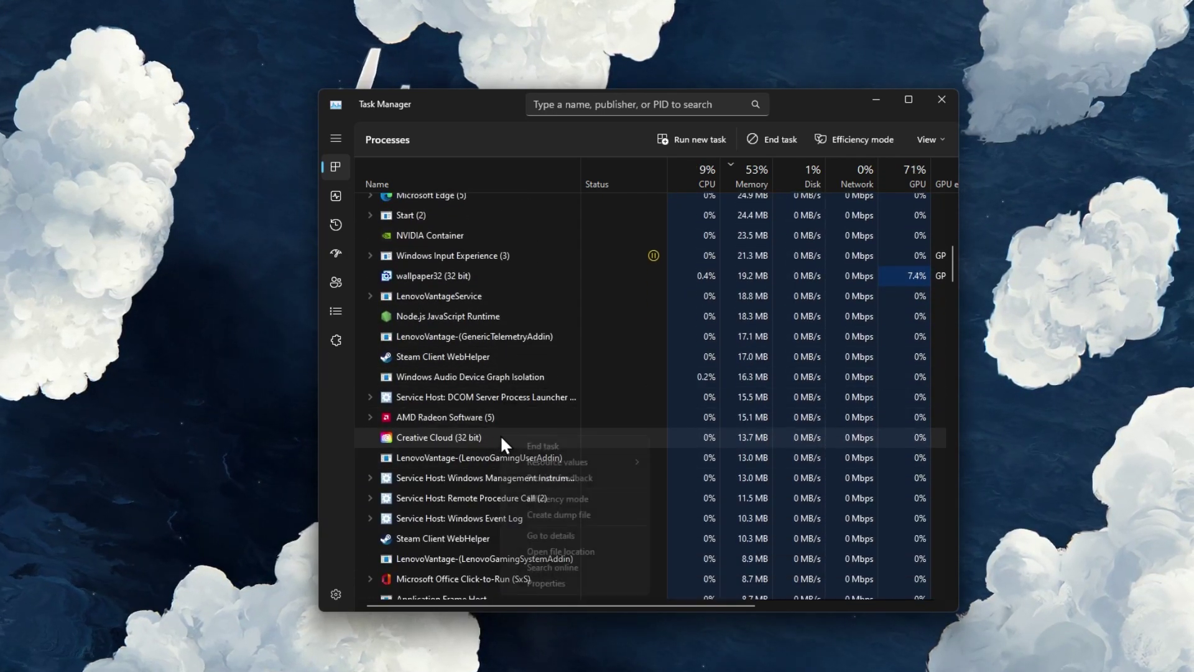
click(479, 437)
scroll(491, 432, down, 1)
scroll(497, 422, down, 4)
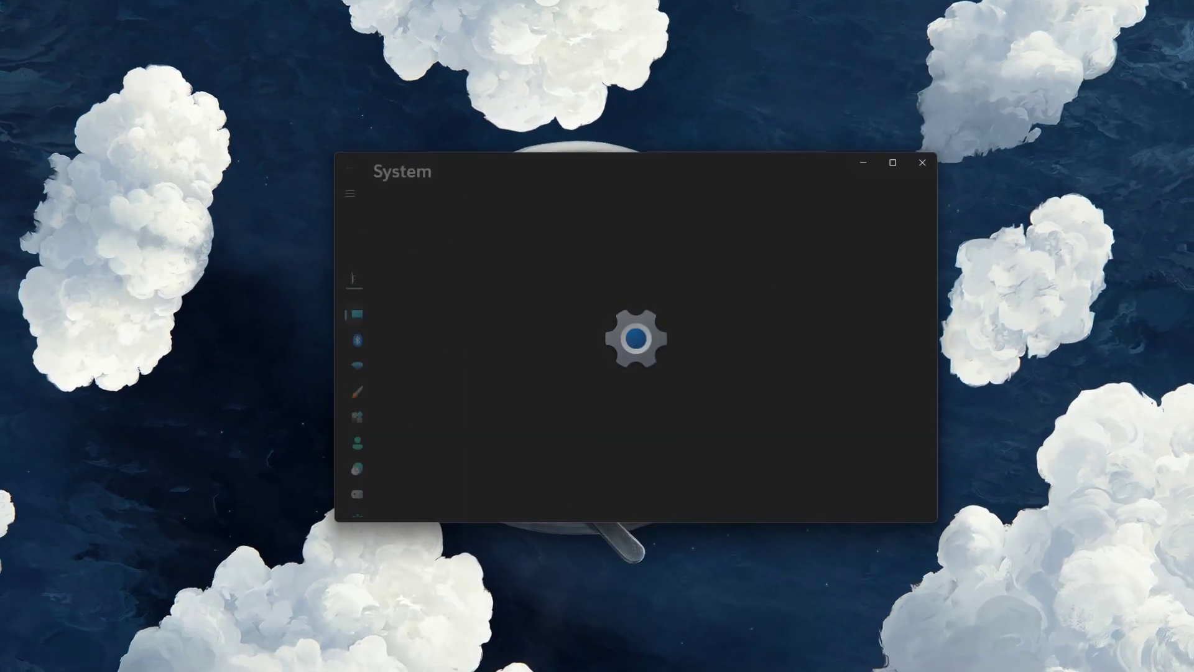
Step: Confirm microphone access is on for apps and desktop apps, then go to Windows Update
scroll(355, 485, down, 1)
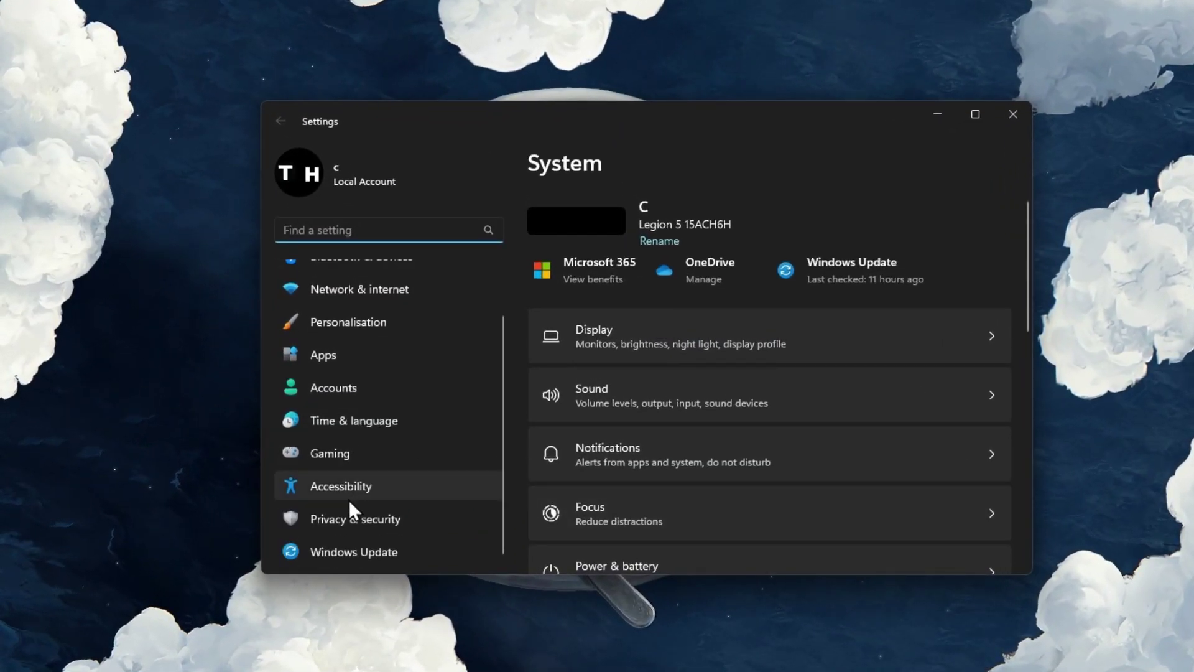
click(345, 517)
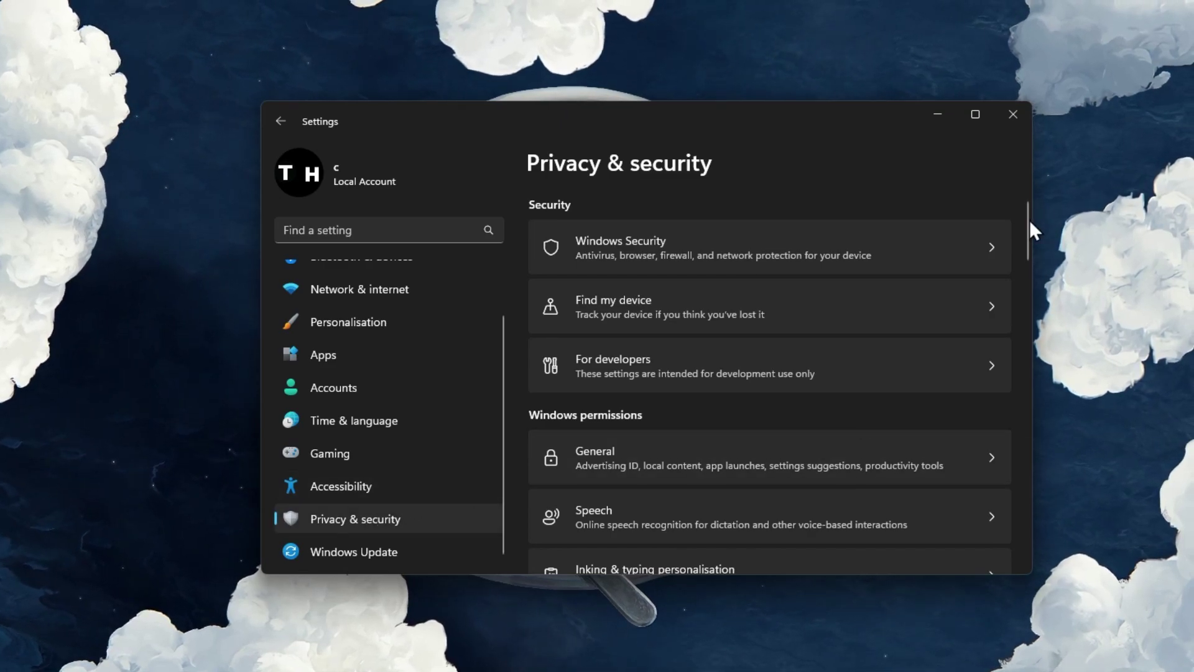
drag(1030, 221, 1023, 331)
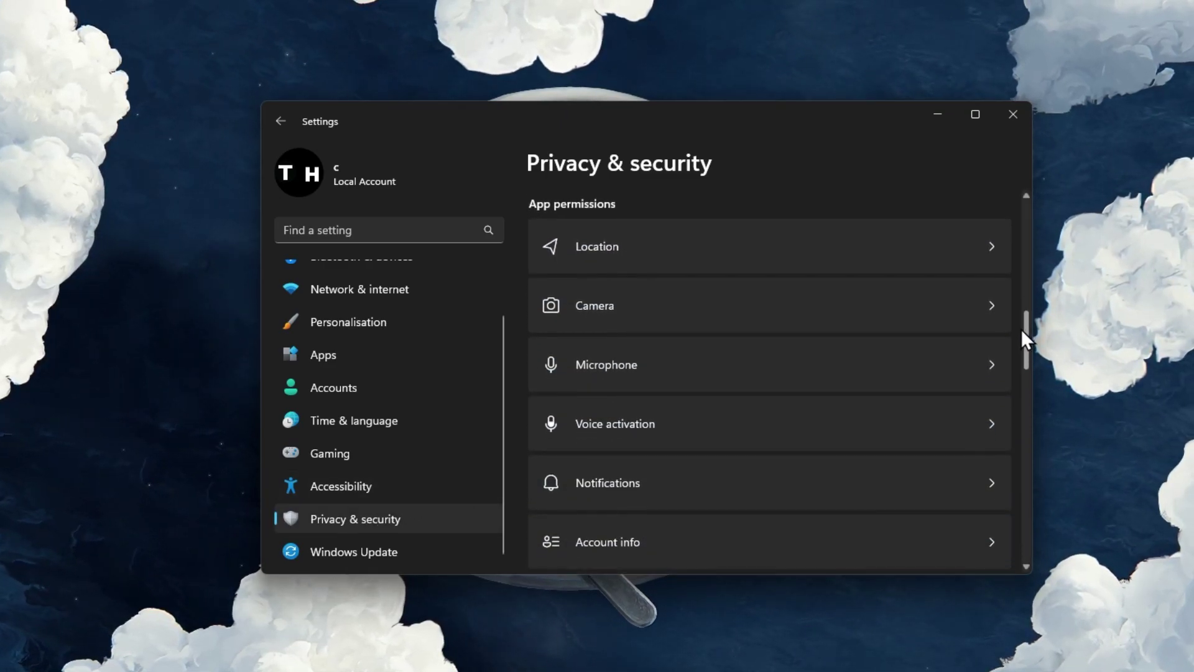
click(887, 361)
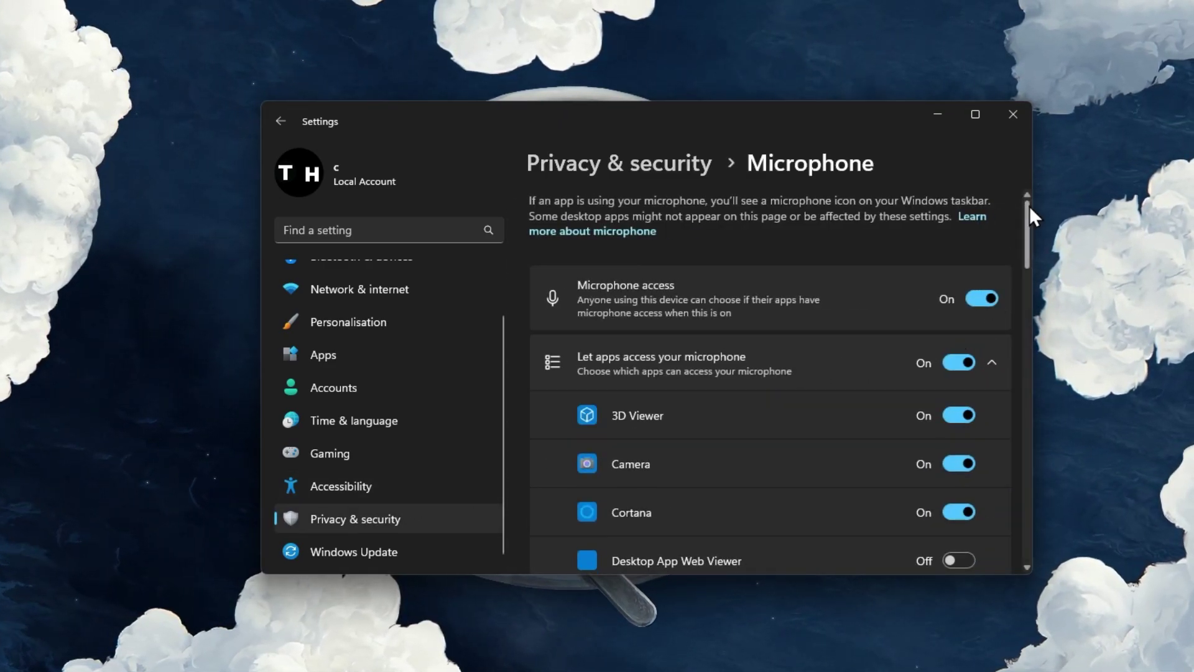
mouse_move(1029, 209)
mouse_down()
mouse_move(1019, 378)
mouse_move(1011, 372)
mouse_up()
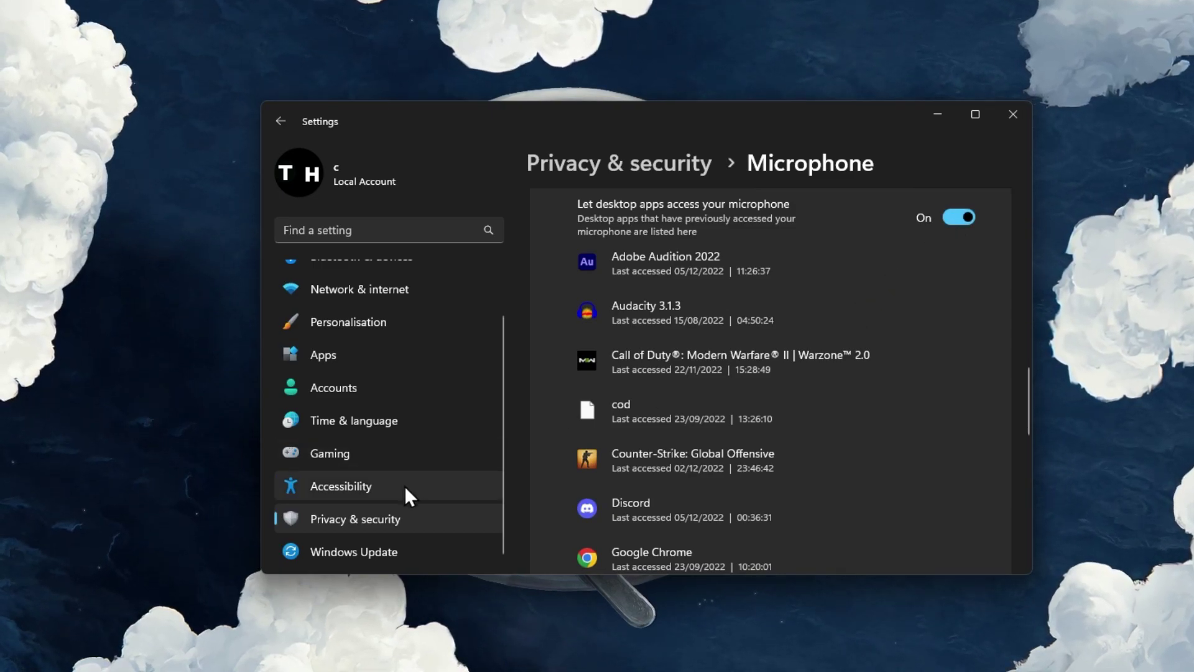
click(392, 554)
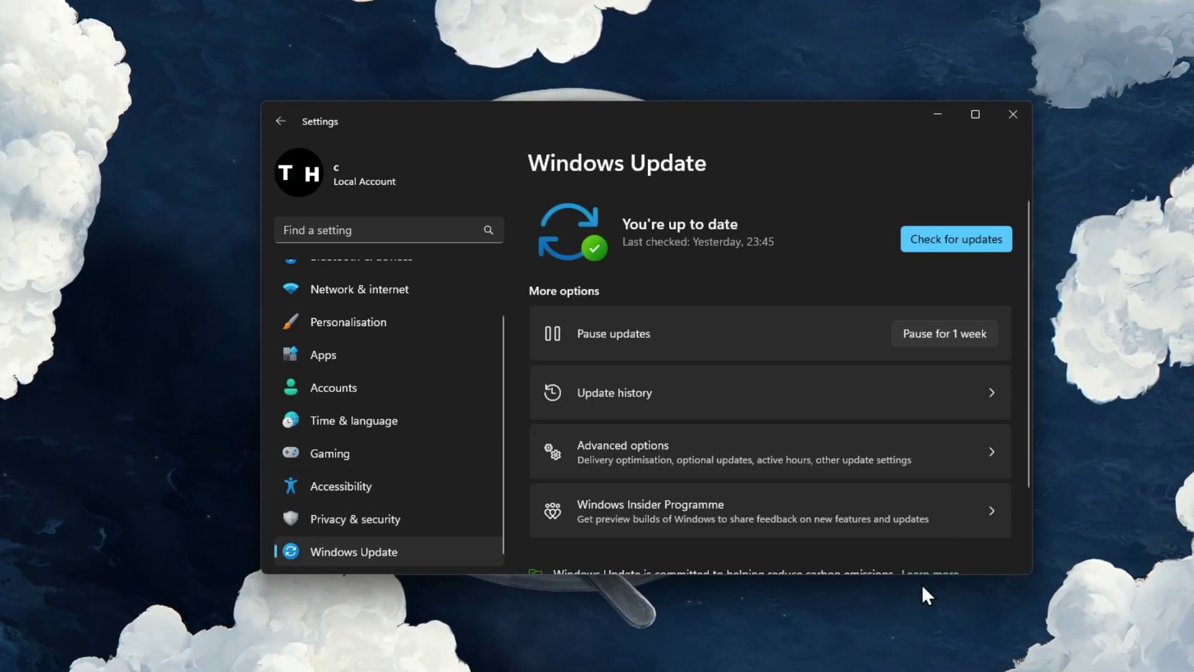
Step: Run a check for new Windows updates
click(960, 252)
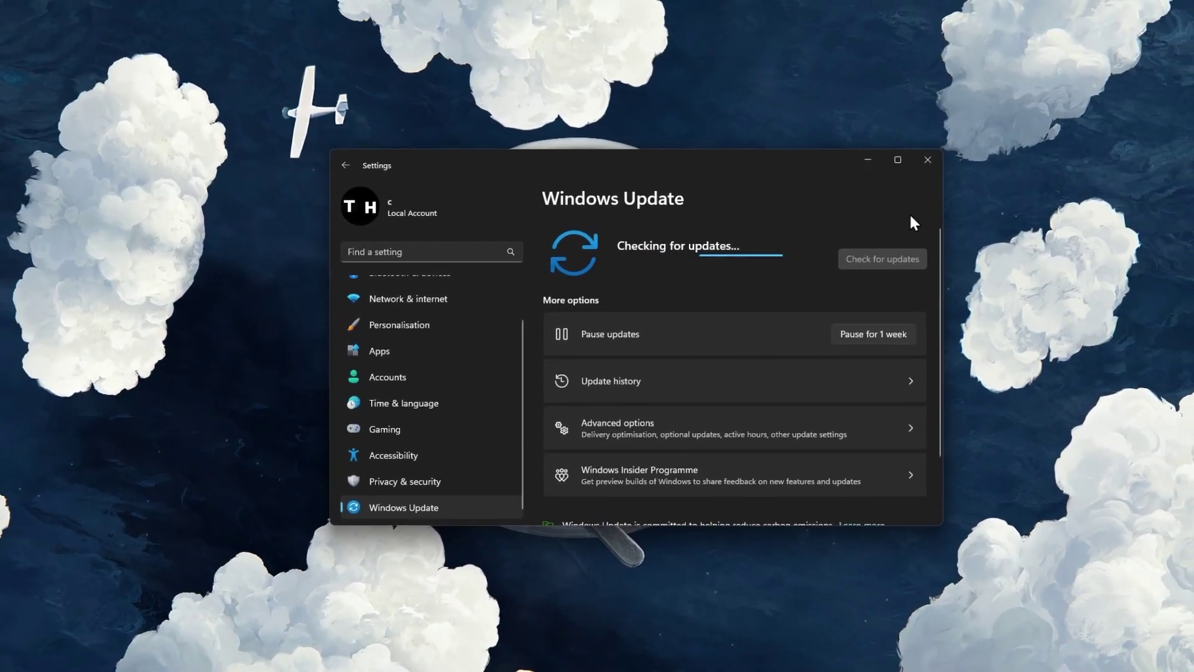
Step: Close Settings and bring up Discord's Voice & Video settings
click(920, 162)
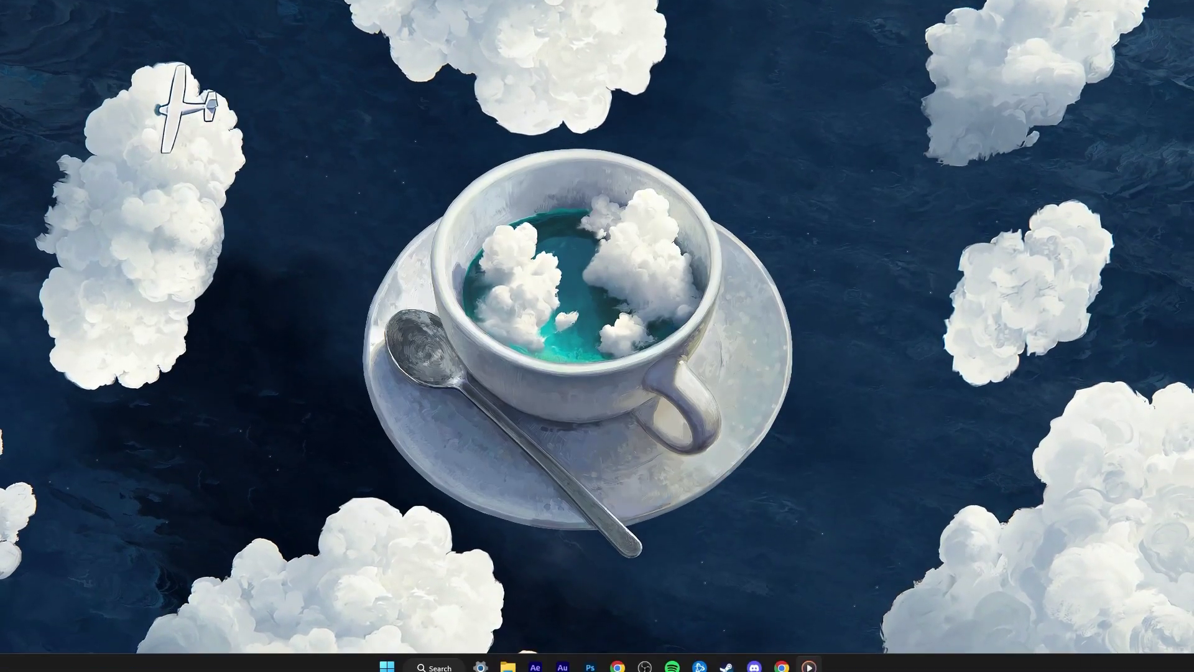
click(755, 657)
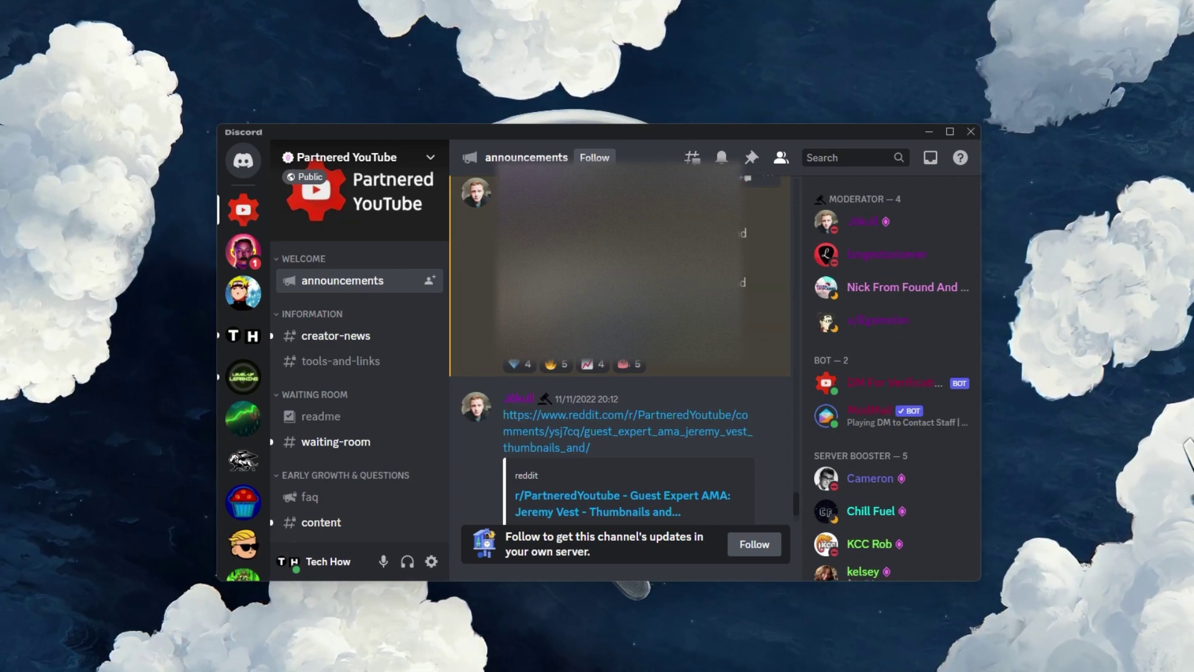
click(435, 570)
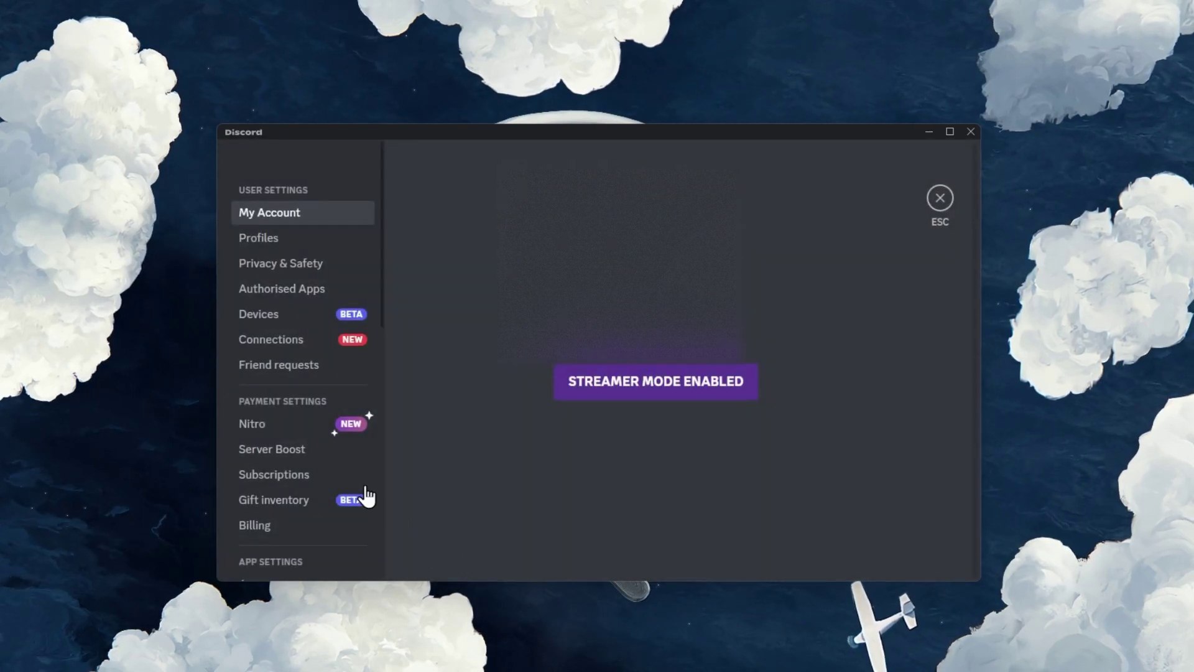
scroll(348, 491, down, 3)
click(318, 487)
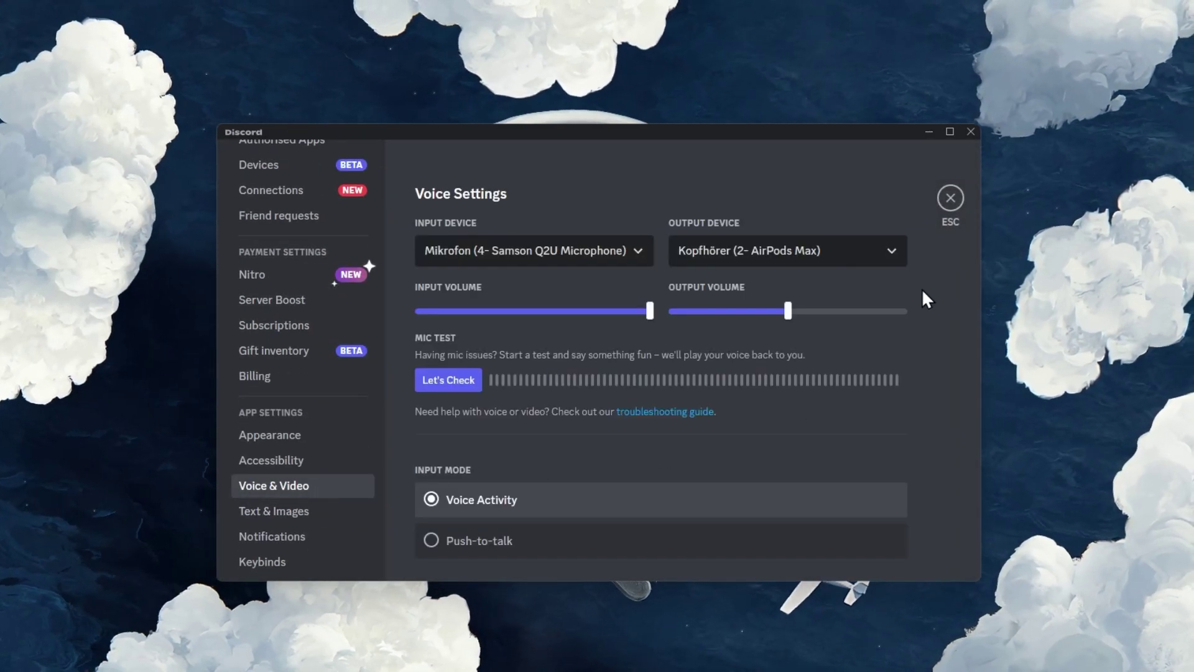
Step: Review Discord's voice options: Samson Q2U input and Krisp noise suppression
scroll(951, 258, down, 5)
scroll(933, 311, down, 1)
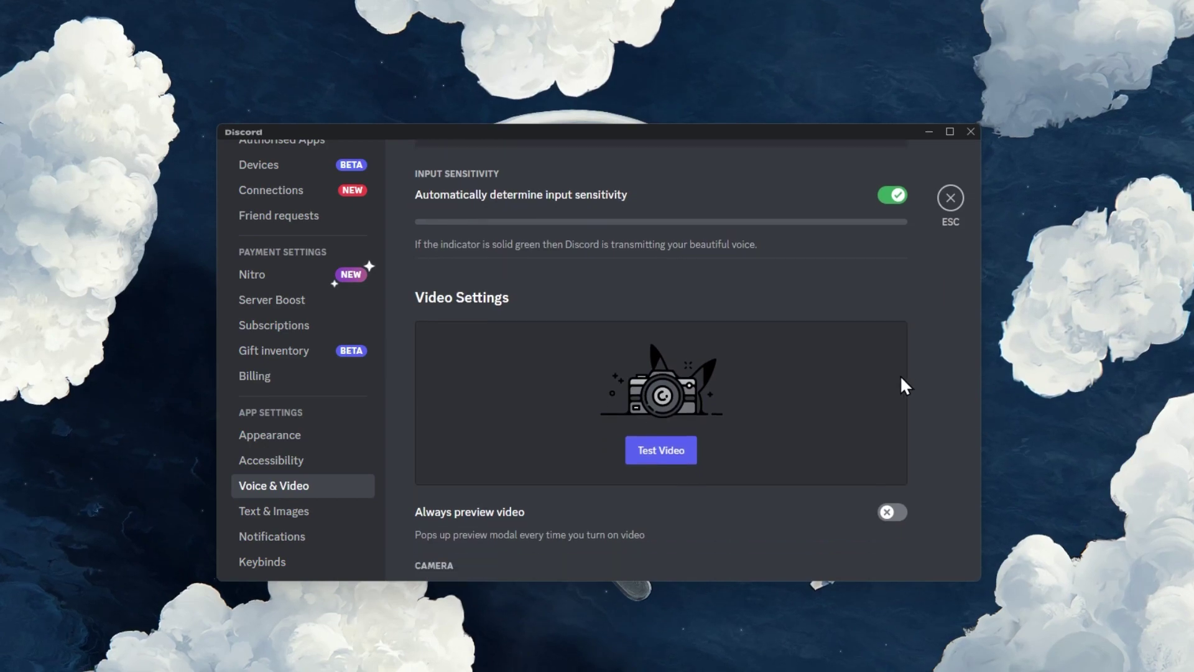
scroll(901, 375, down, 6)
scroll(890, 386, down, 2)
scroll(881, 409, down, 5)
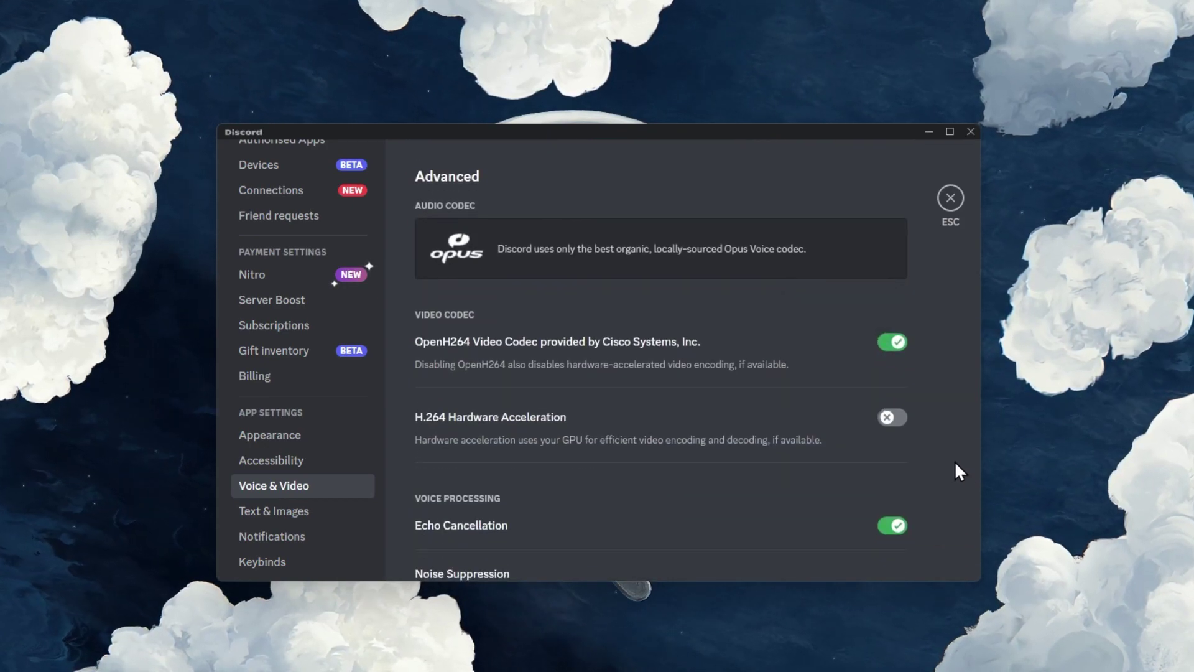
scroll(968, 472, down, 3)
scroll(966, 464, down, 1)
scroll(965, 465, down, 1)
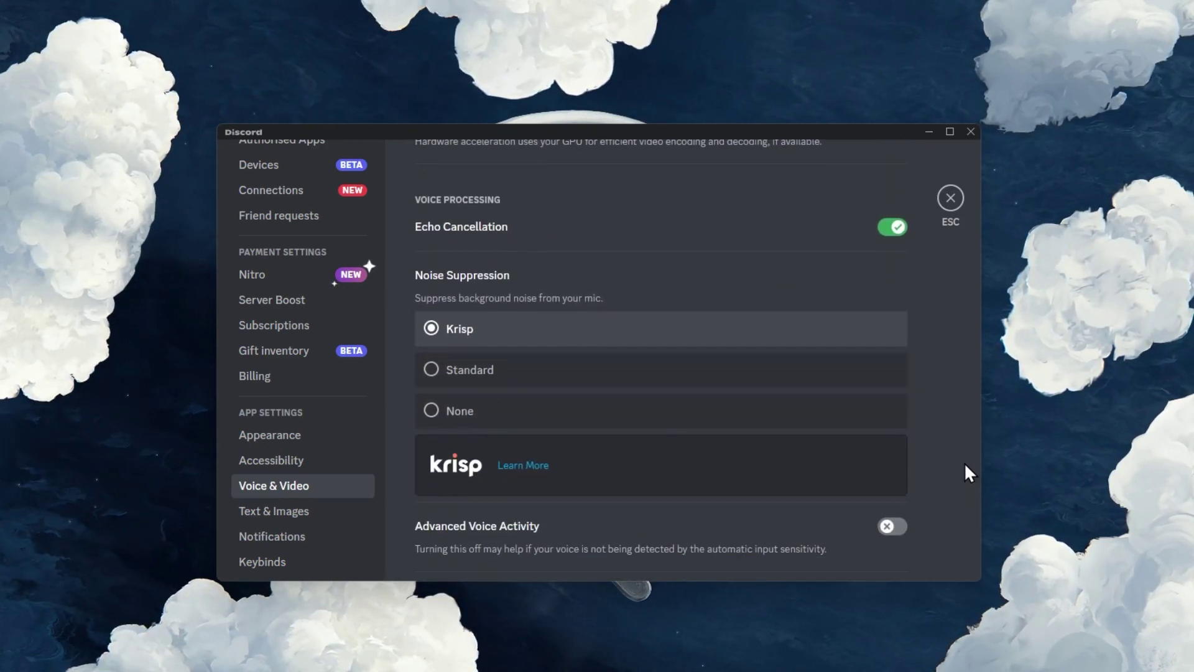
scroll(966, 464, down, 2)
scroll(966, 464, down, 4)
scroll(968, 473, down, 1)
scroll(968, 473, down, 3)
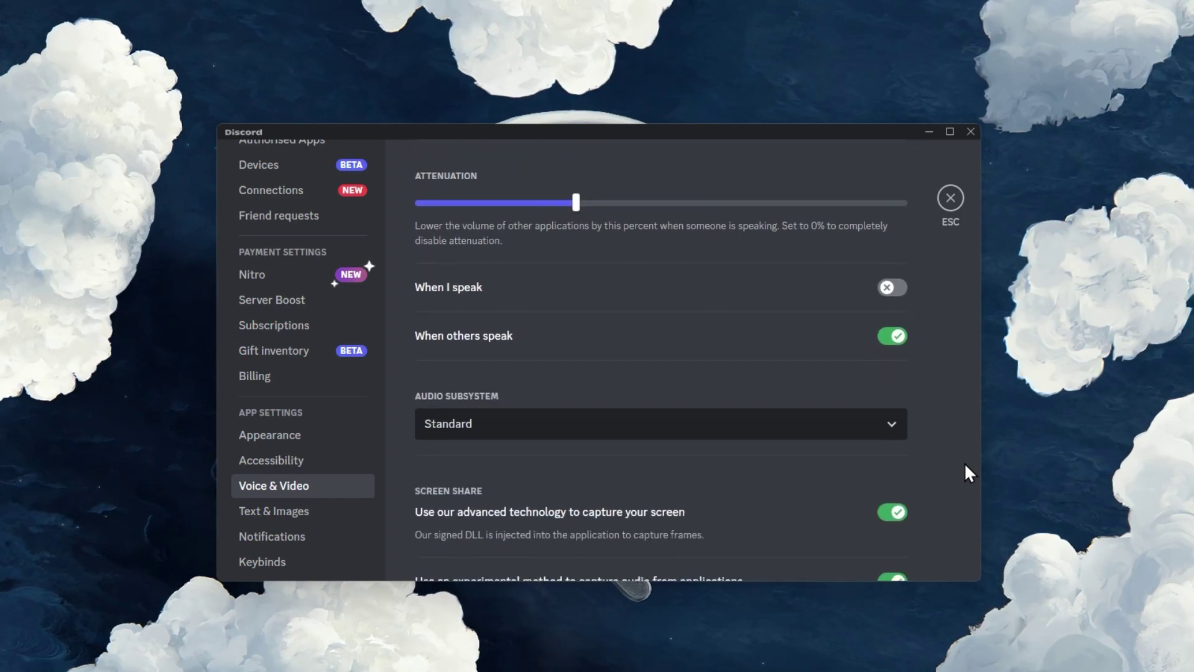
scroll(968, 473, down, 1)
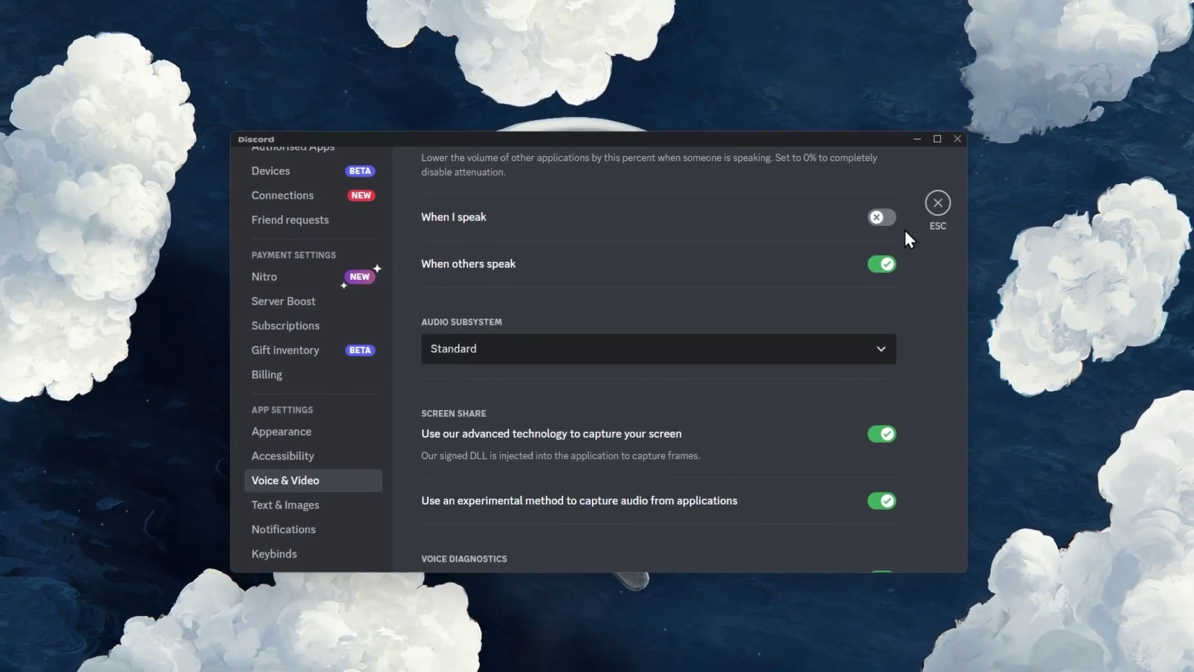